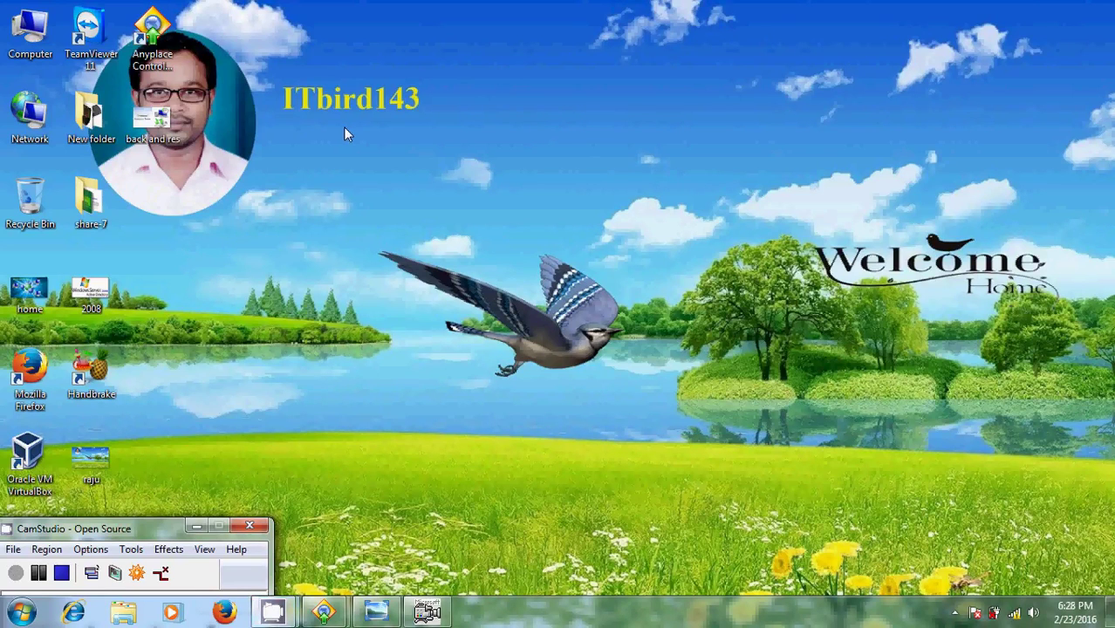
# View the Windows 7 Backup and Restore picture in Windows Photo Viewer and minimize it
pyautogui.click(376, 611)
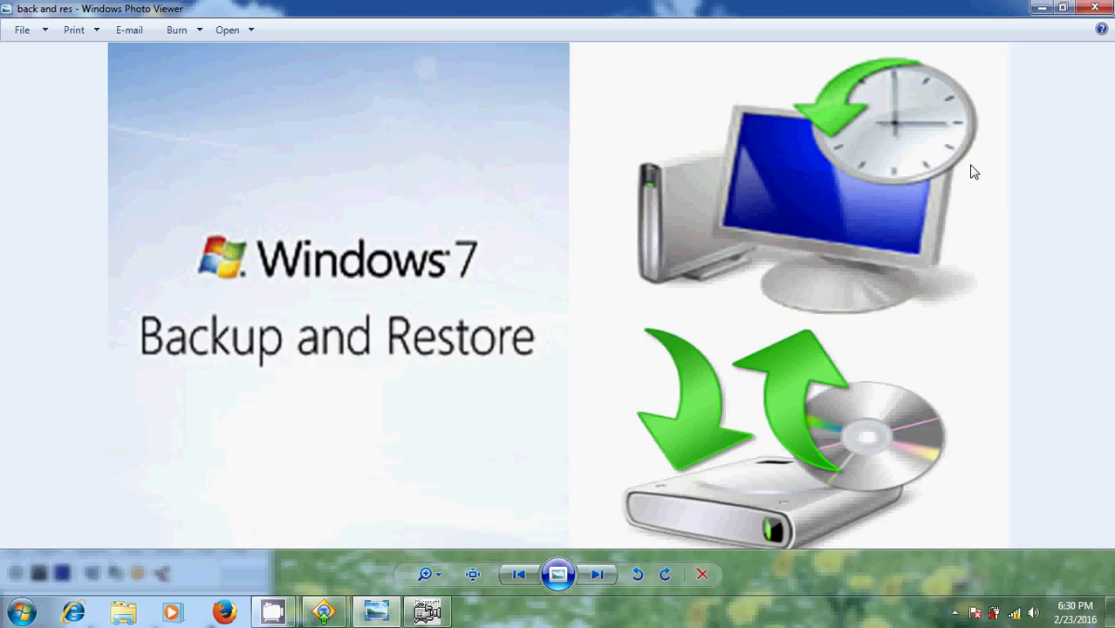
pyautogui.click(1040, 8)
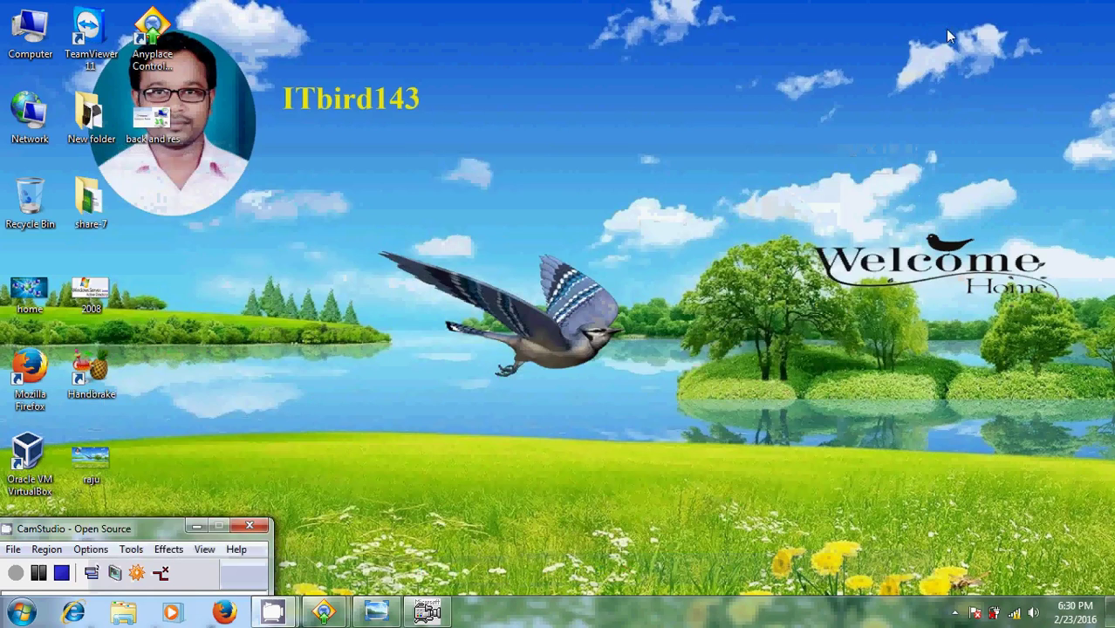
# Switch to the 192.168.0.101 remote session, check the AMCAP camera preview of its screen, and minimize the preview
pyautogui.moveTo(328, 604)
pyautogui.click(431, 490)
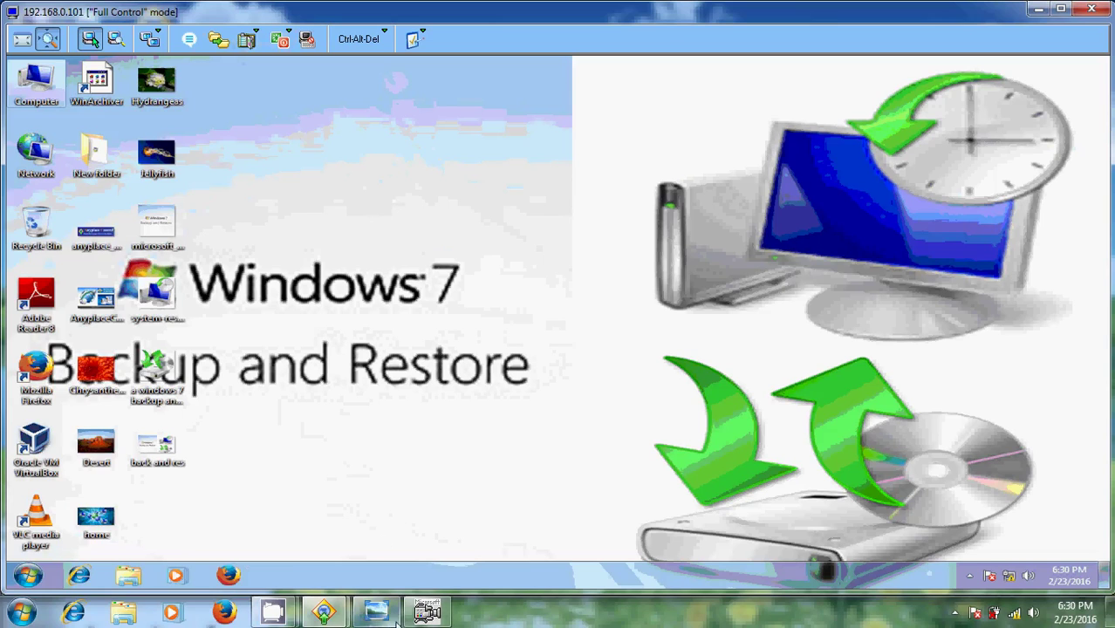
pyautogui.click(436, 615)
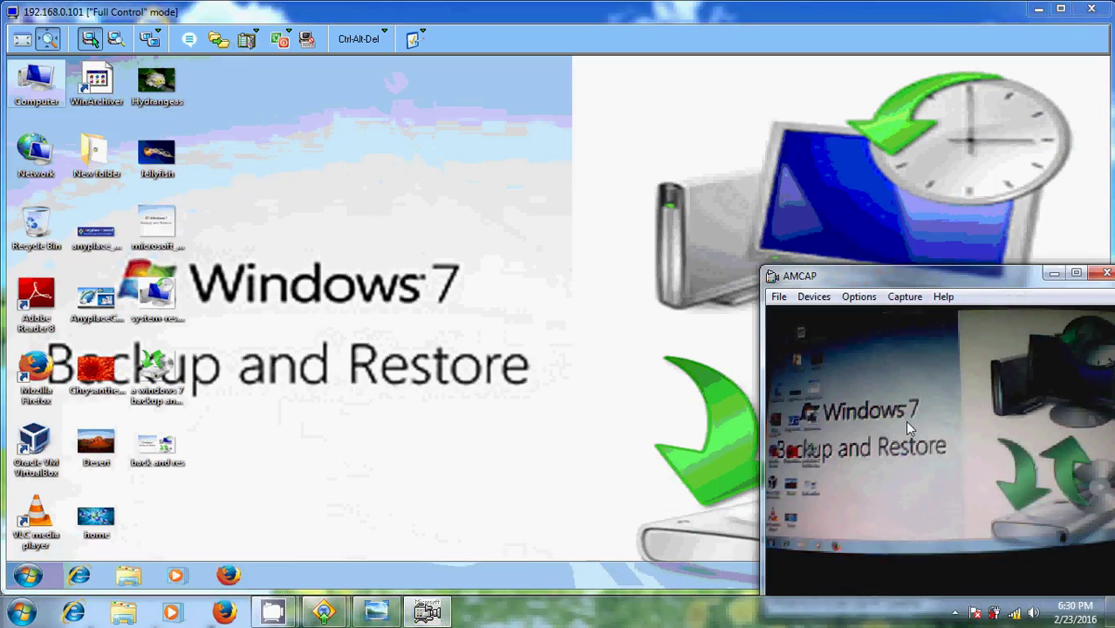
pyautogui.click(1052, 274)
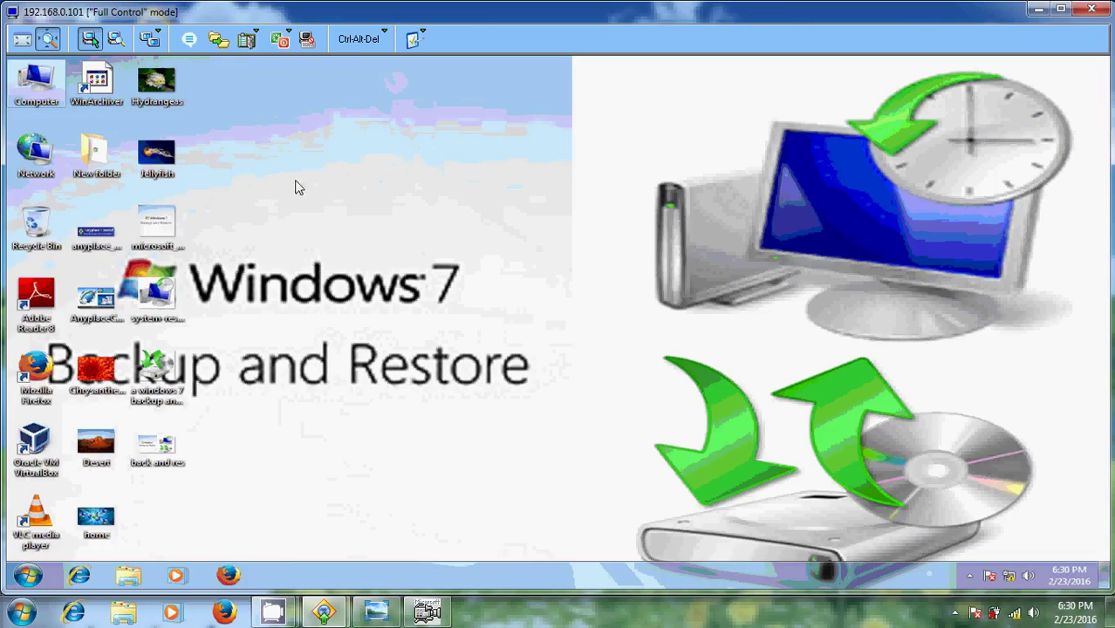
# Open the remote computer's backup page through Control Panel's option to back up the computer, and close it
pyautogui.click(34, 83)
pyautogui.click(26, 576)
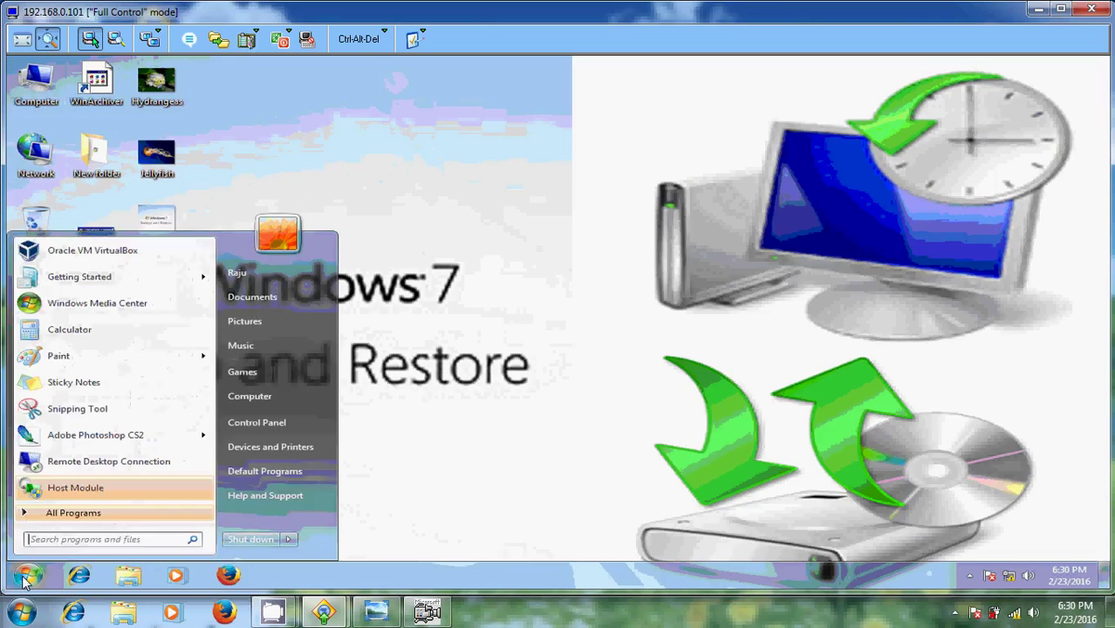
pyautogui.click(300, 422)
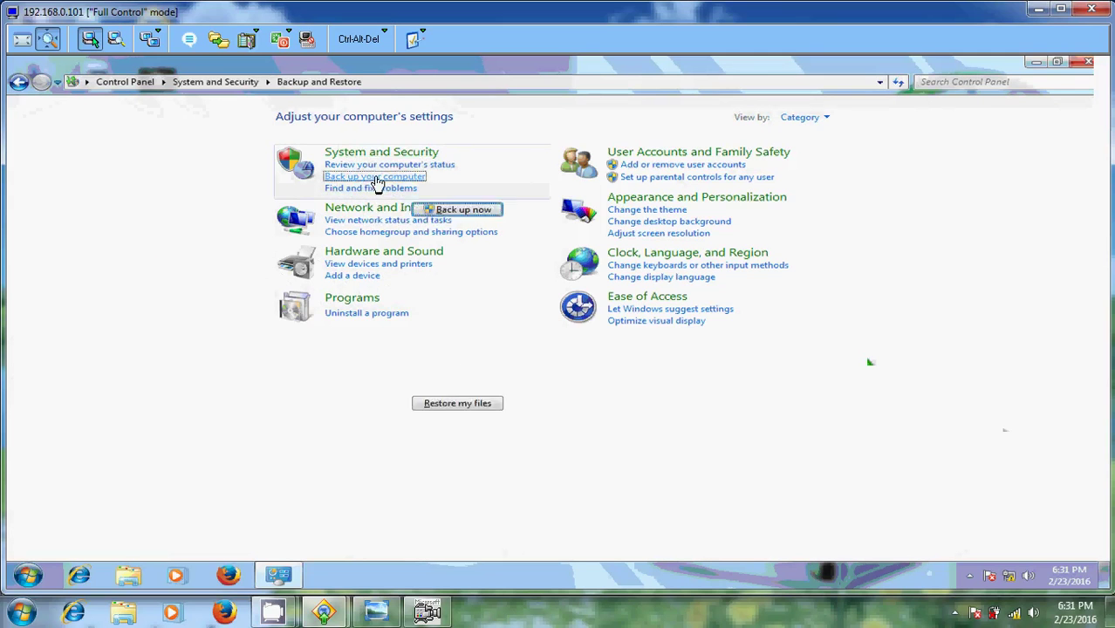
pyautogui.click(377, 178)
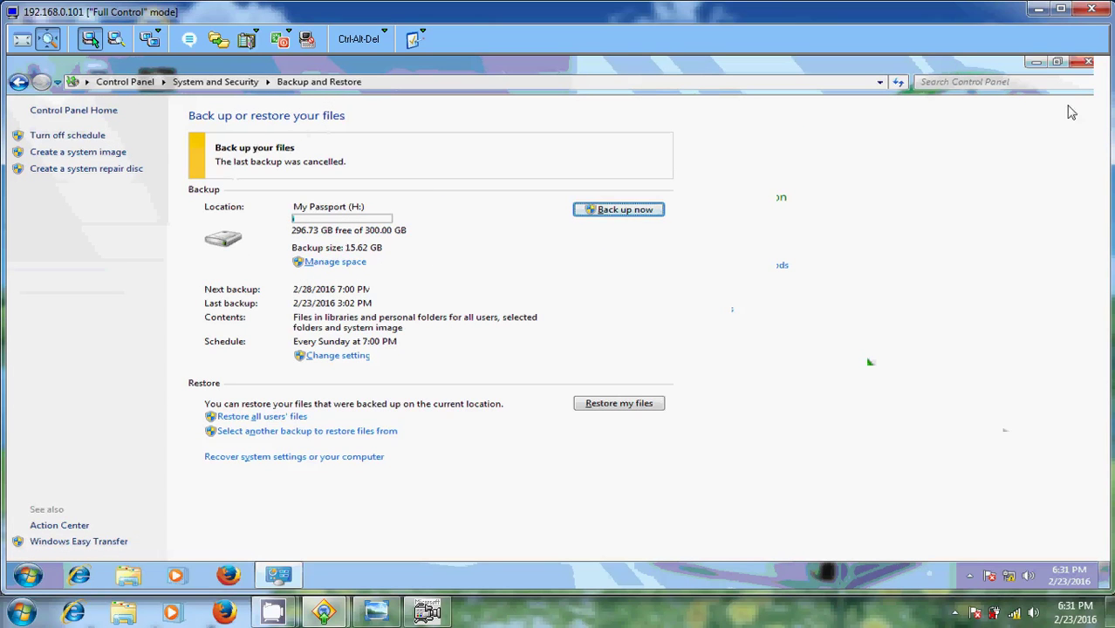
pyautogui.click(1084, 63)
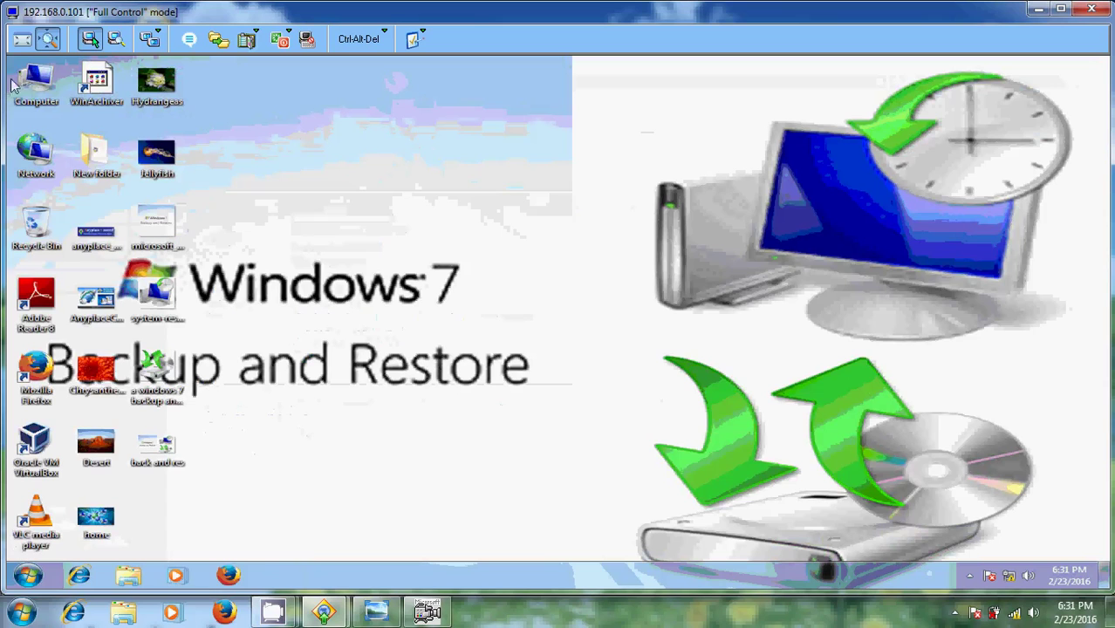
# Open Backup and Restore on the remote computer from the backup tool in the properties of Local Disk (C:)
pyautogui.doubleClick(37, 103)
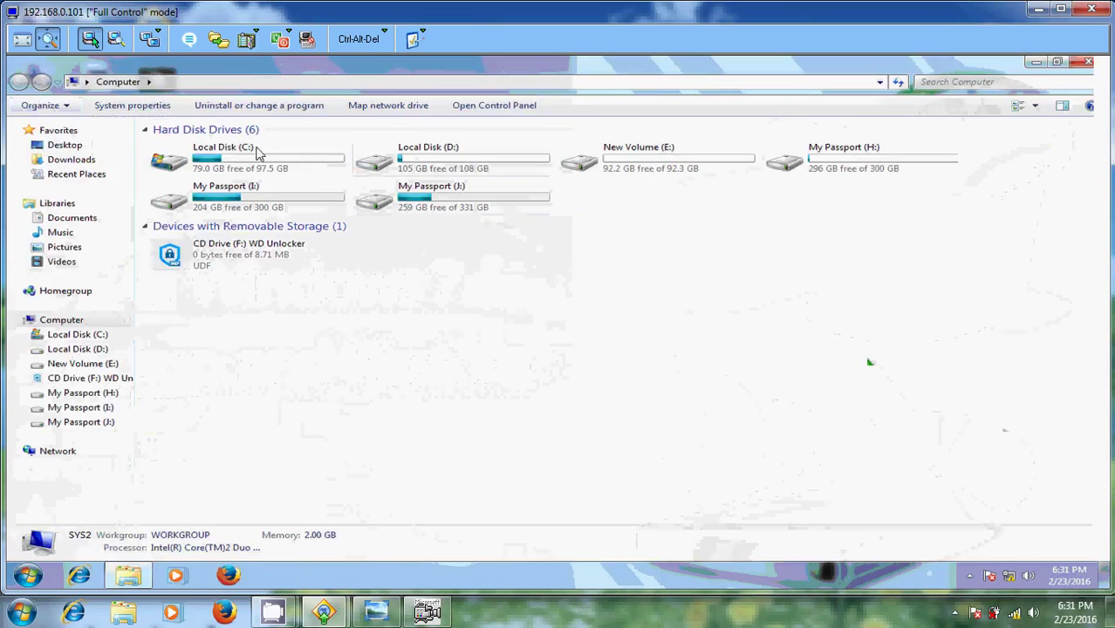
pyautogui.click(247, 152)
pyautogui.rightClick(246, 152)
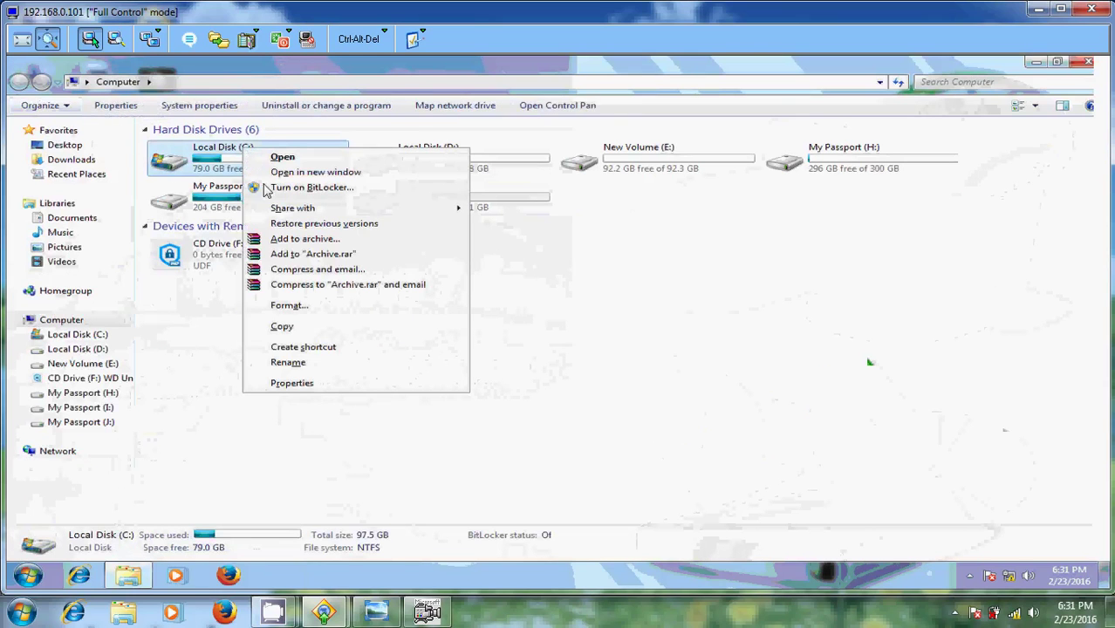
pyautogui.click(309, 383)
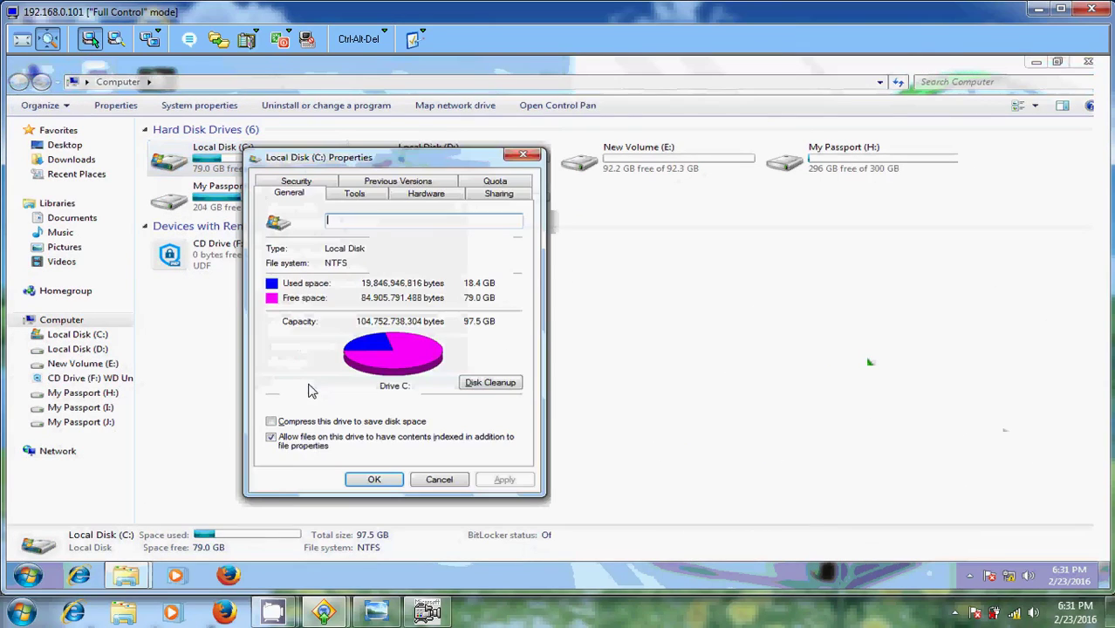
pyautogui.click(365, 200)
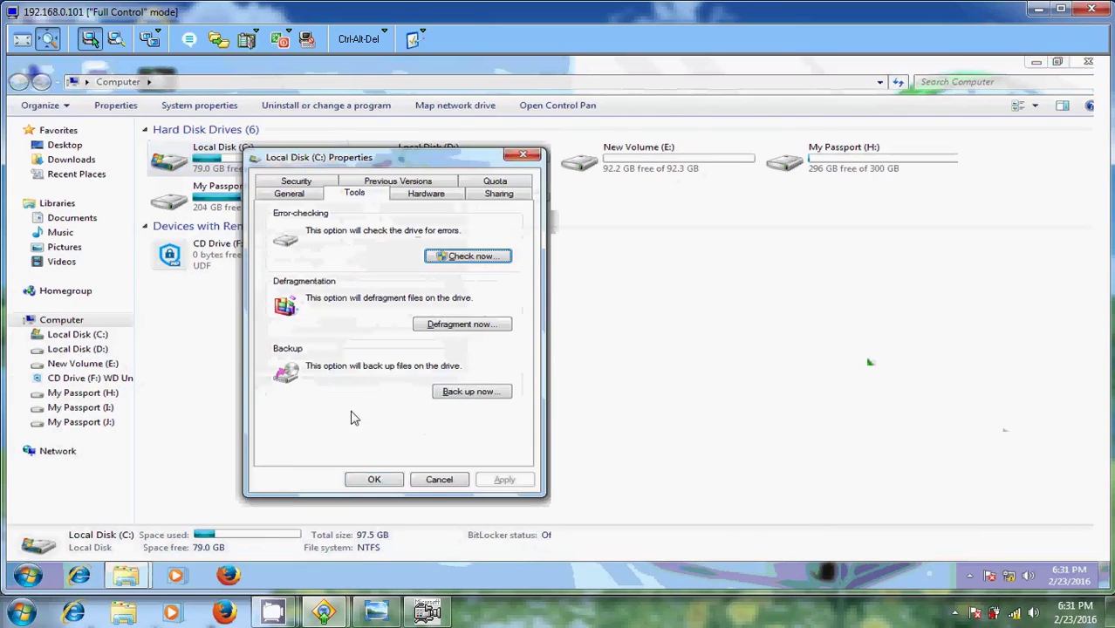
pyautogui.click(482, 392)
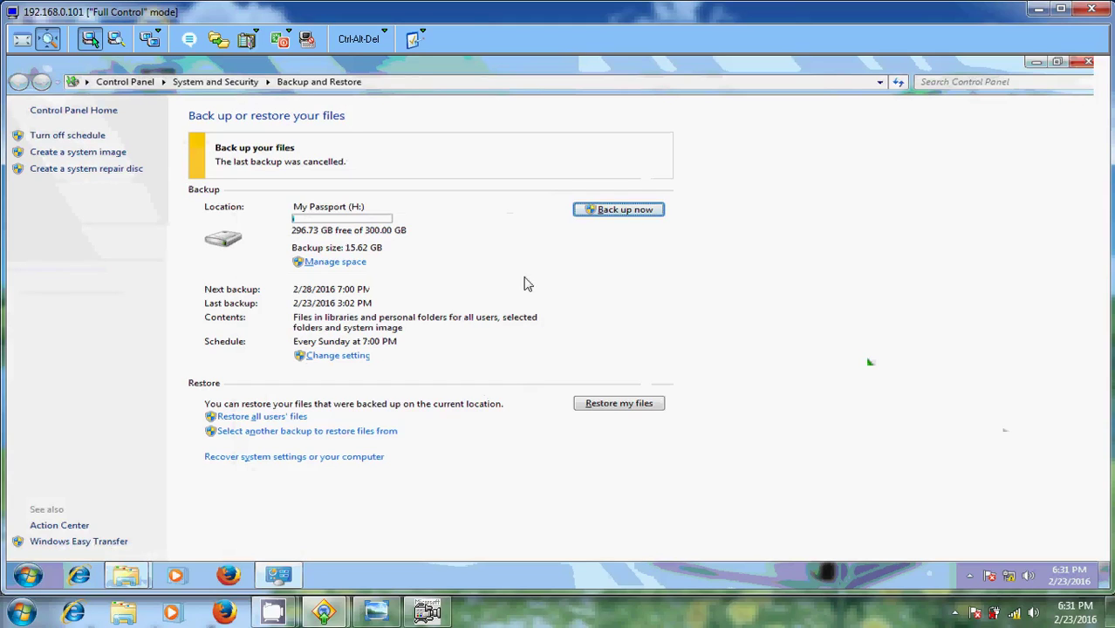
# Manage the backup disk space, confirming that Windows manages the space used for backup history
pyautogui.click(349, 267)
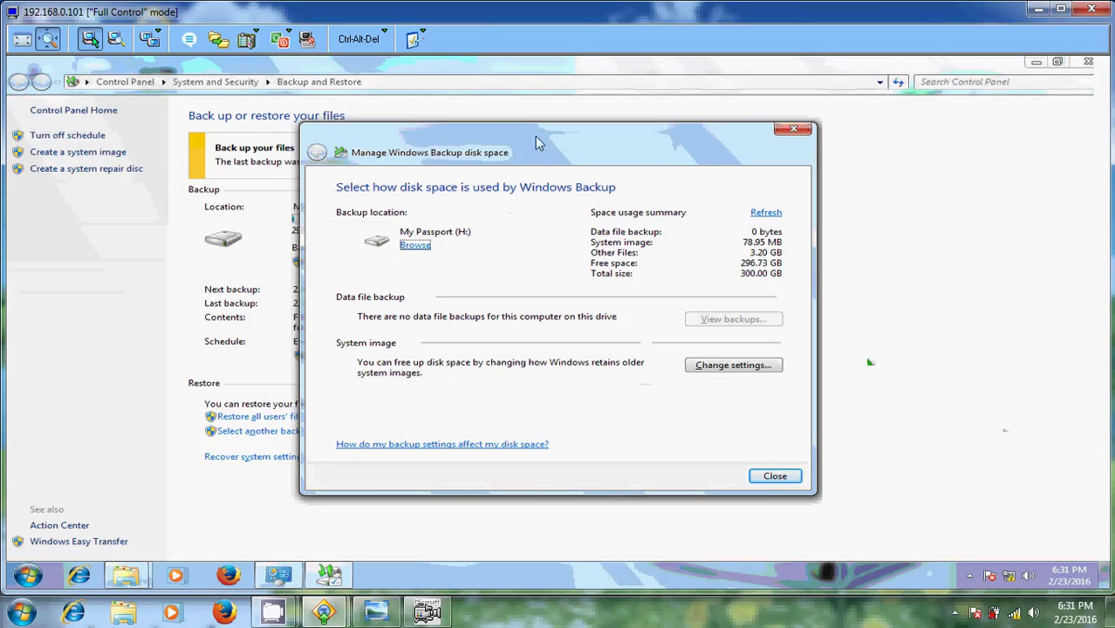
pyautogui.moveTo(535, 136); pyautogui.dragTo(642, 131)
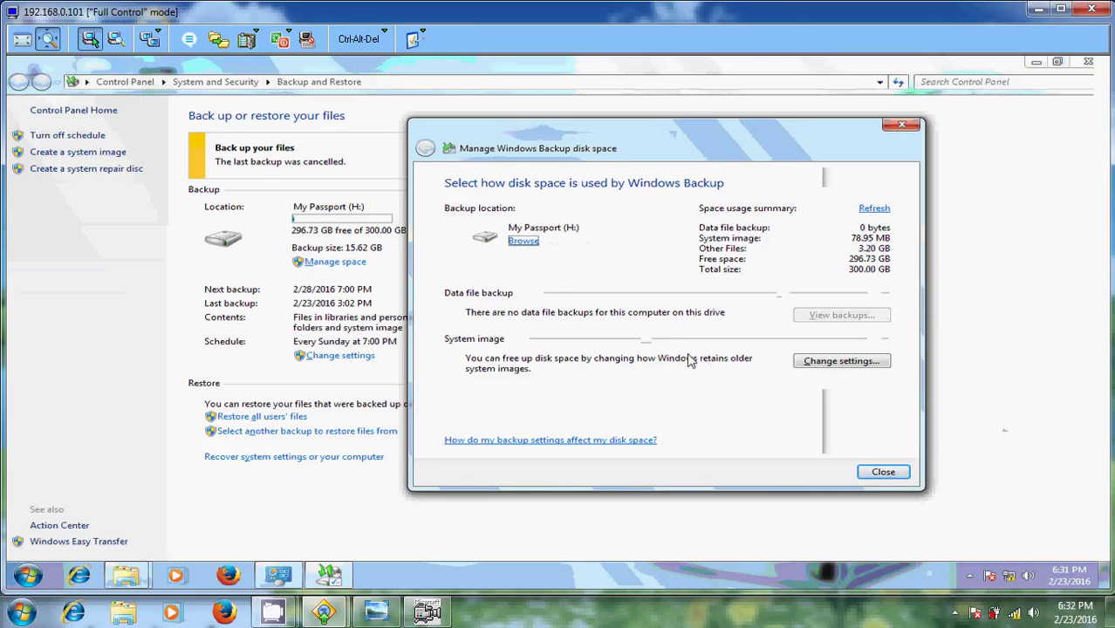
pyautogui.click(841, 361)
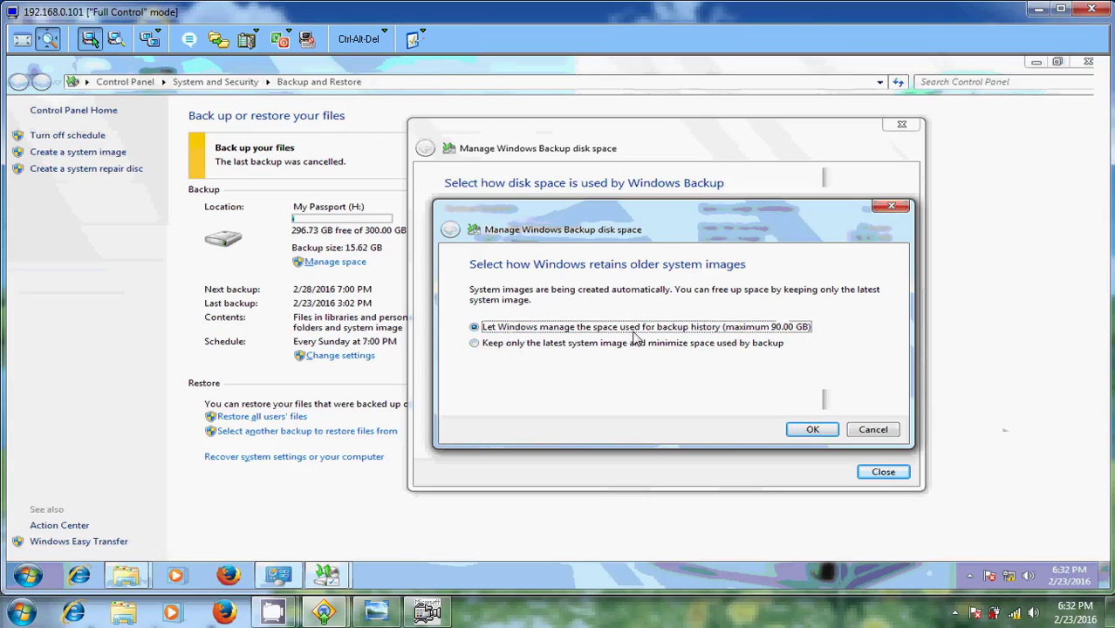
pyautogui.click(802, 429)
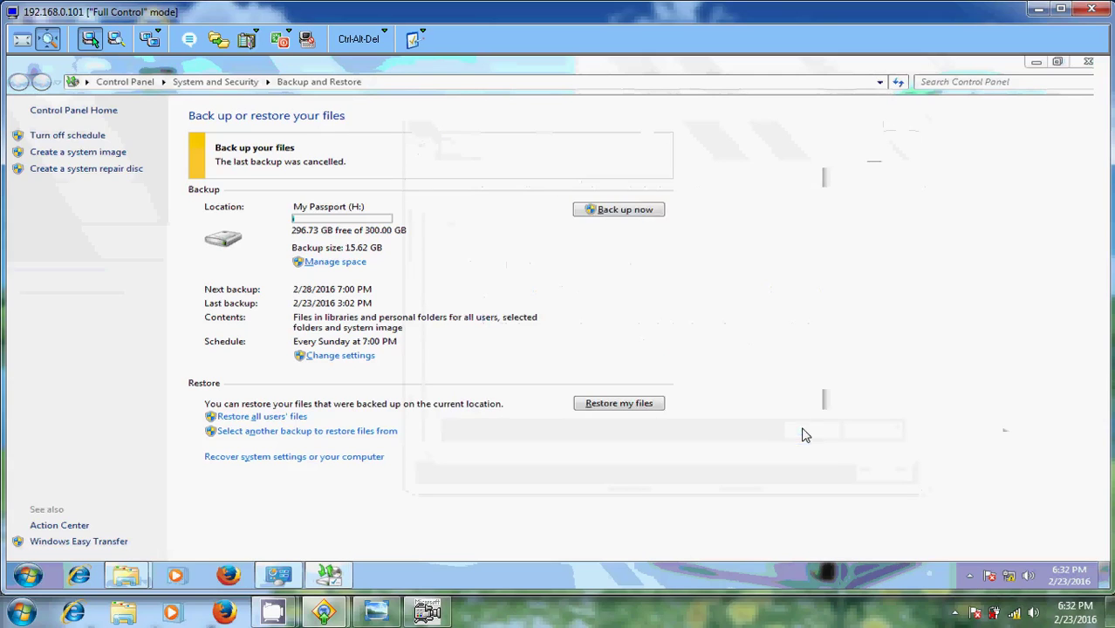
# Change the backup settings to save the backup on My Passport (H:) and continue
pyautogui.click(359, 361)
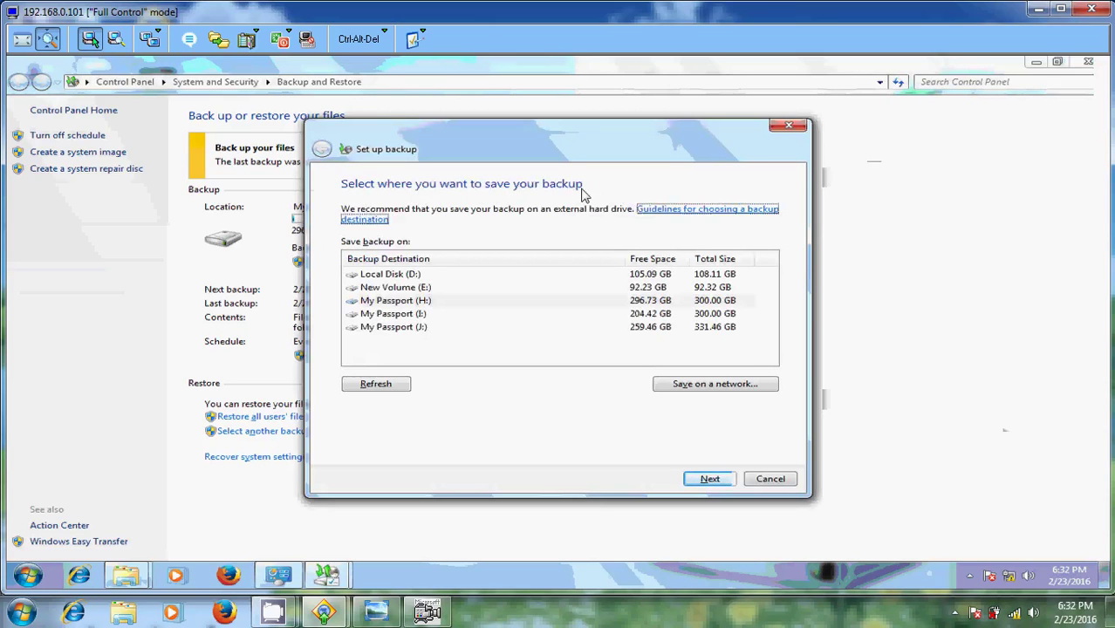
pyautogui.click(424, 303)
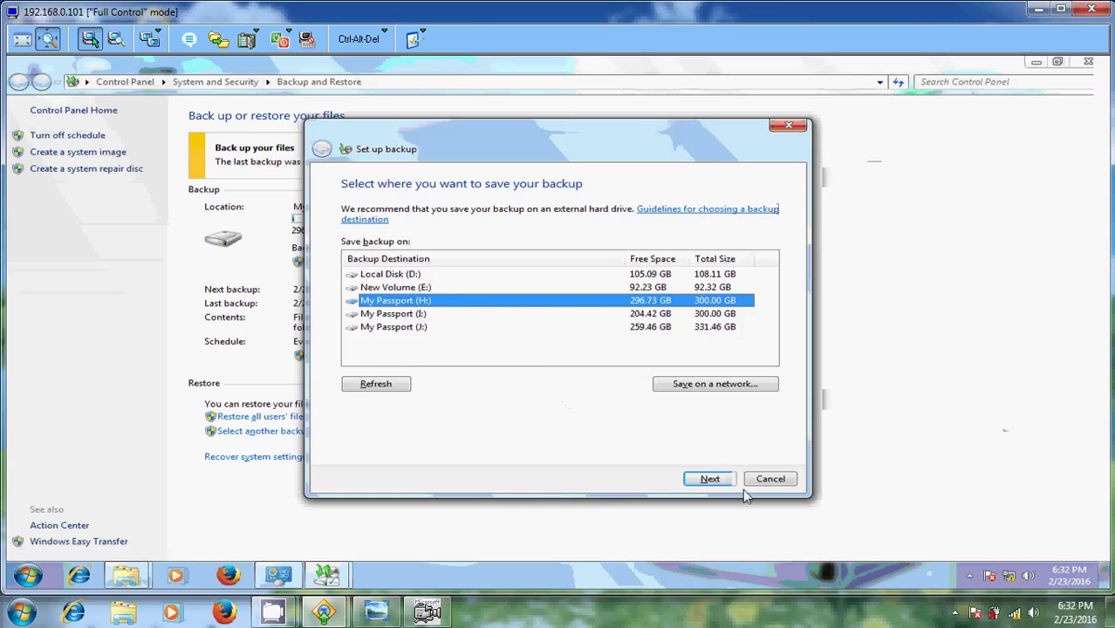
pyautogui.click(710, 481)
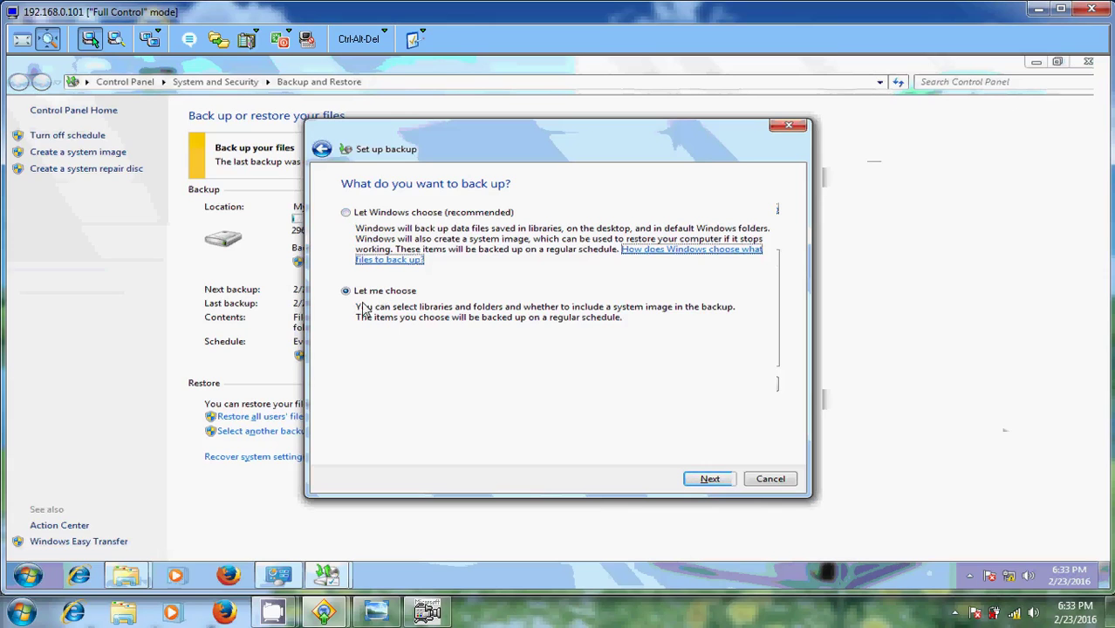
# Continue with the "Let me choose" option and add New Volume (E:) to the items to back up
pyautogui.click(709, 479)
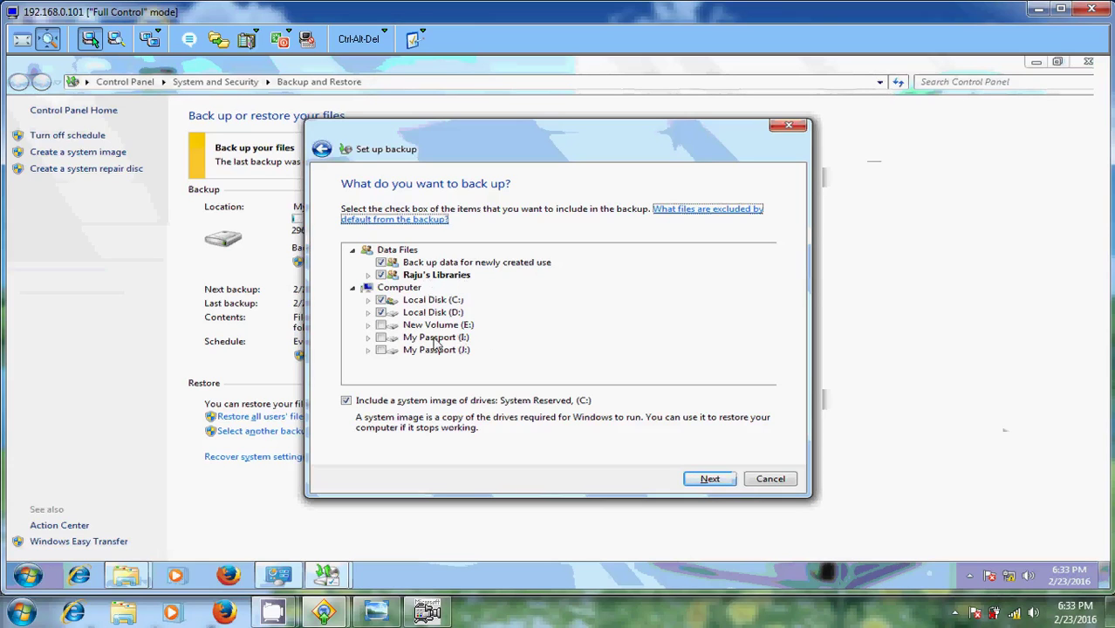
pyautogui.click(381, 325)
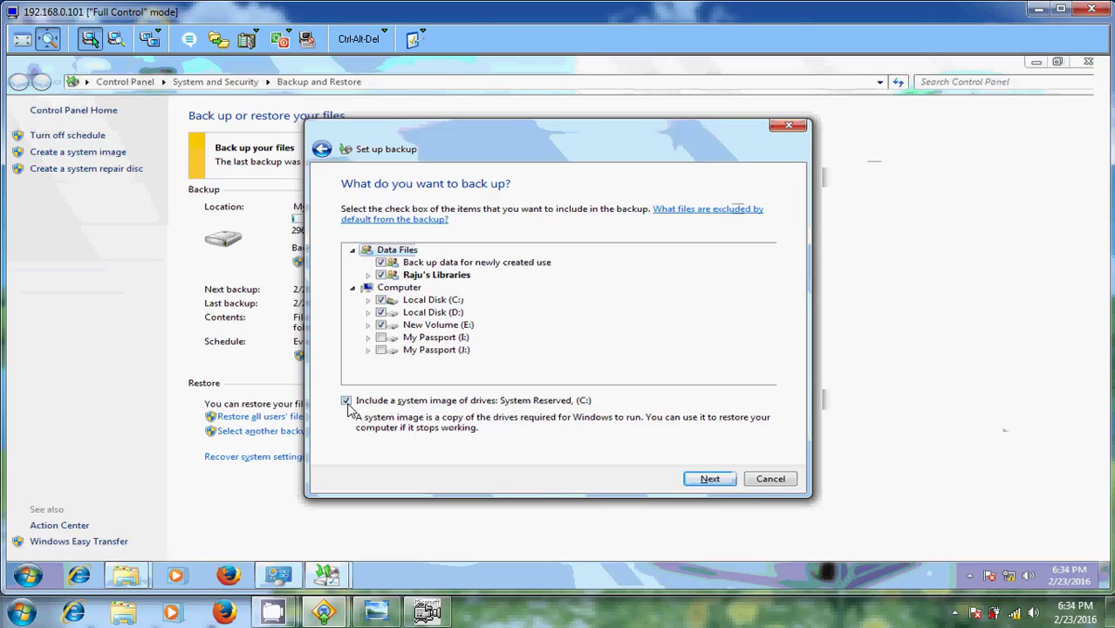
pyautogui.click(709, 480)
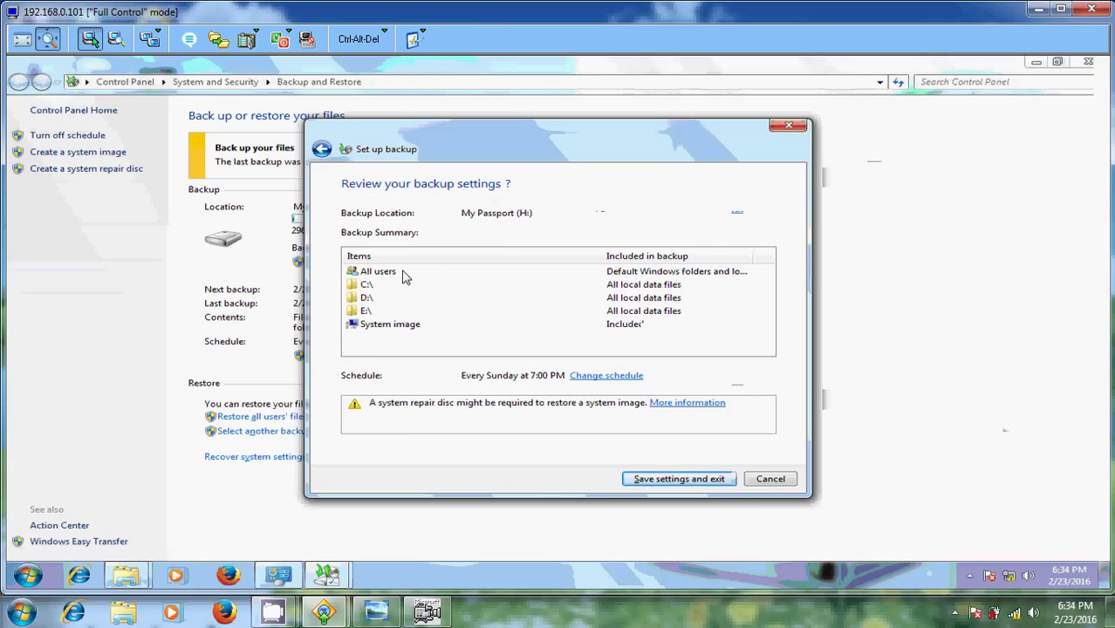
# Review the frequency, day and time choices of the backup schedule and confirm it as weekly on Sunday at 7:00 PM
pyautogui.click(611, 377)
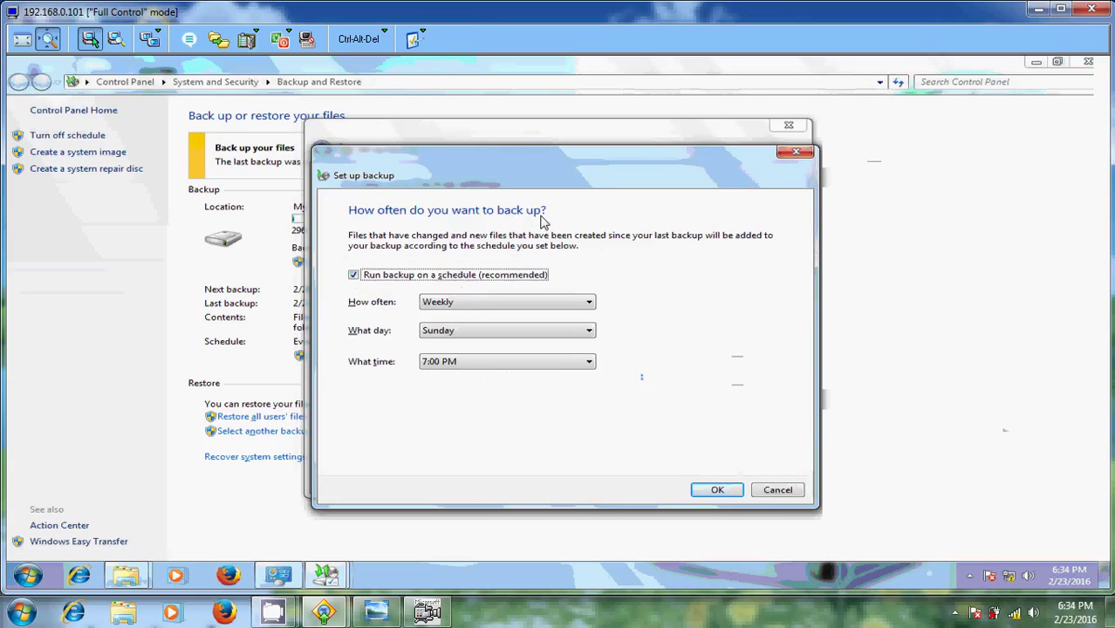
pyautogui.click(589, 303)
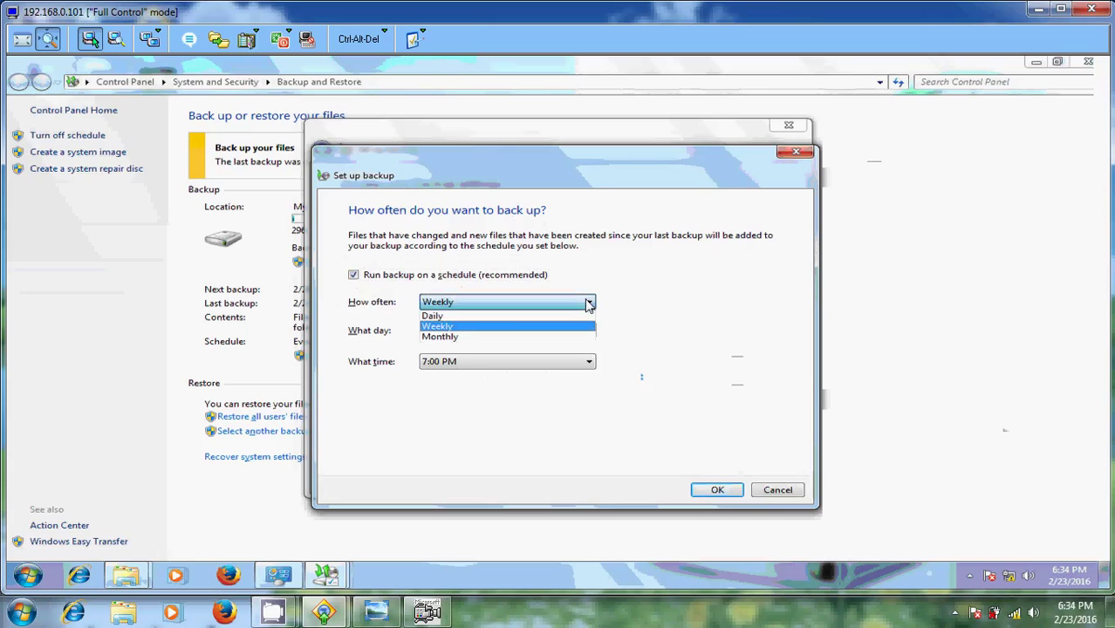
pyautogui.click(589, 302)
pyautogui.click(589, 331)
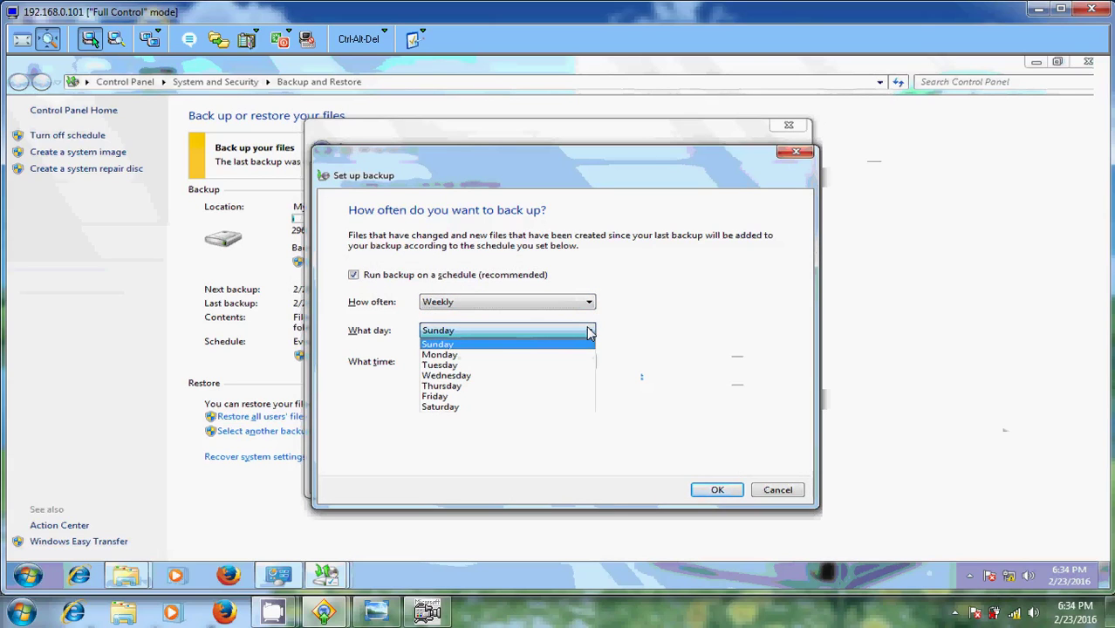
pyautogui.click(588, 331)
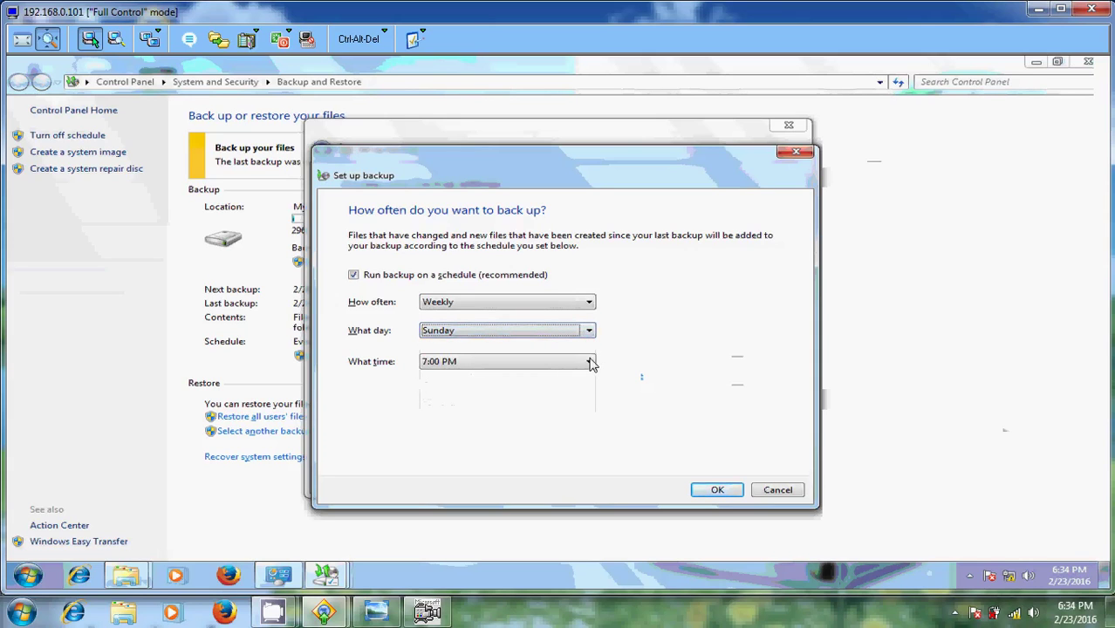
pyautogui.click(590, 361)
pyautogui.click(589, 362)
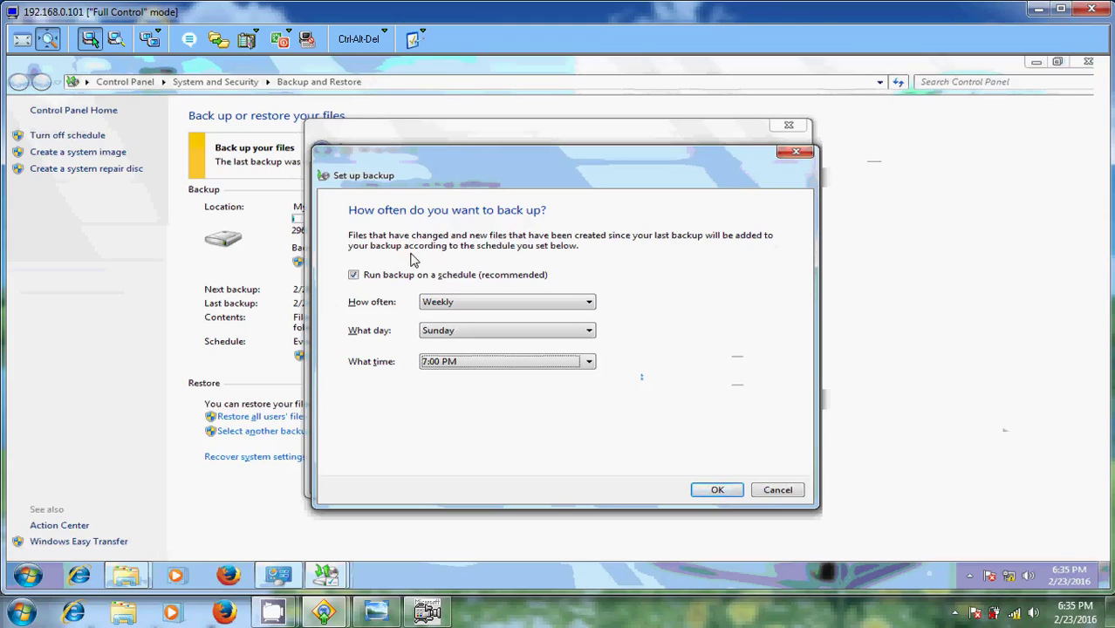
pyautogui.click(708, 490)
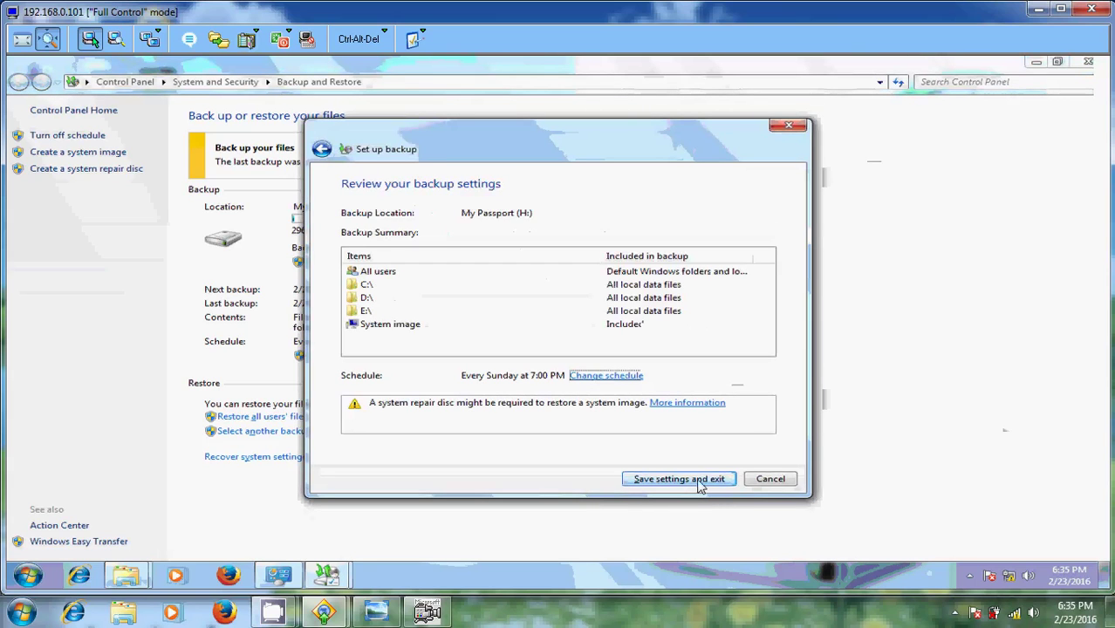
# Save the backup settings and start the backup to My Passport (H:) immediately
pyautogui.click(678, 479)
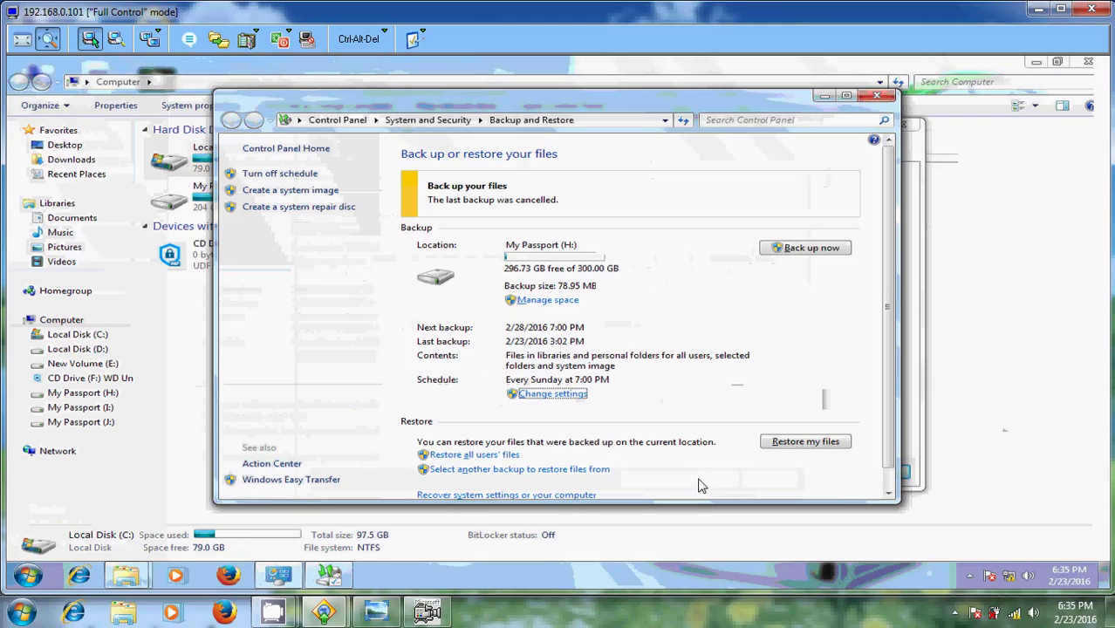
pyautogui.click(833, 251)
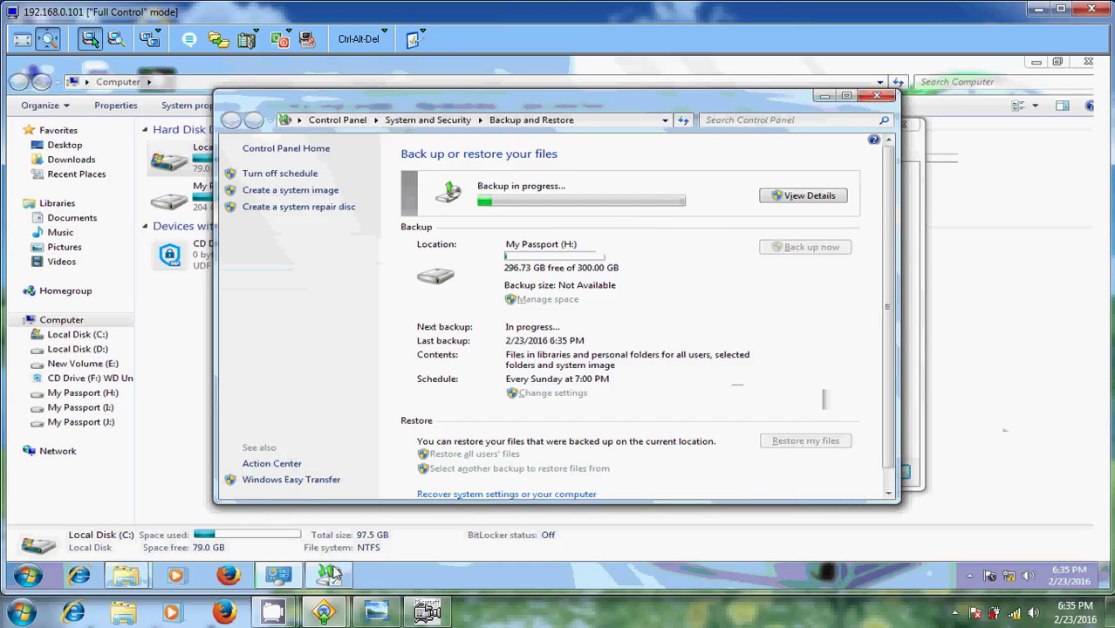
pyautogui.moveTo(337, 619)
pyautogui.moveTo(273, 610)
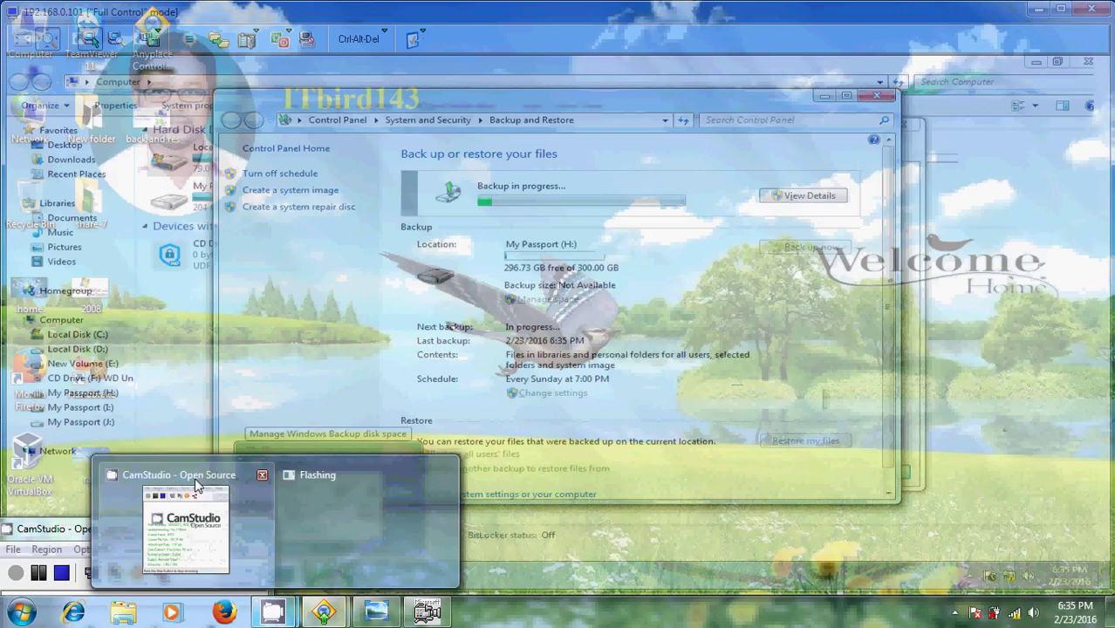
pyautogui.click(195, 487)
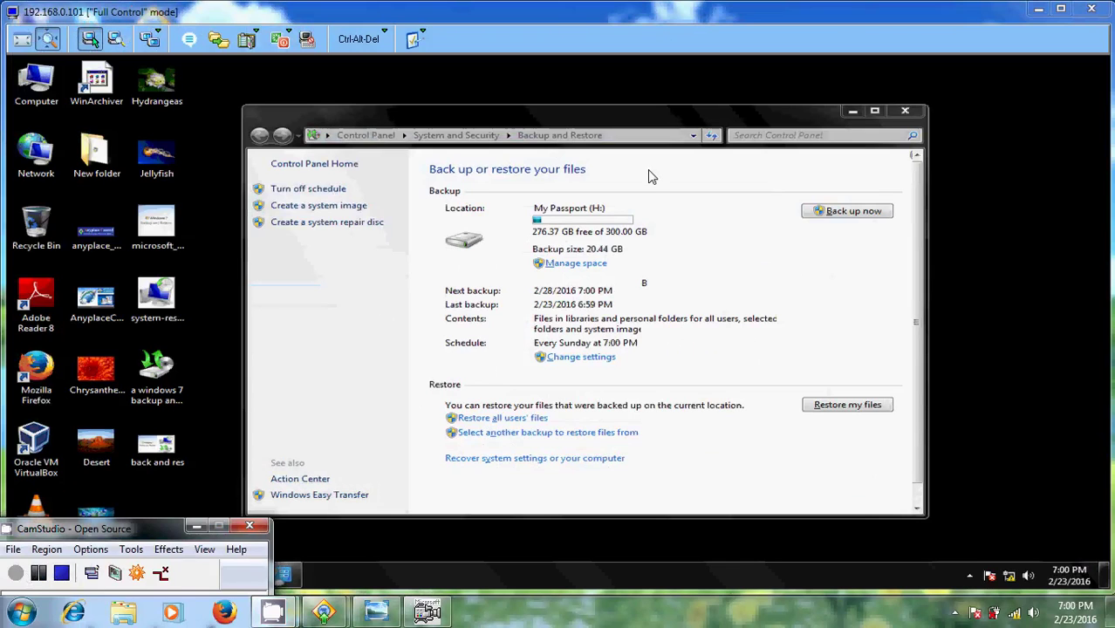
# Minimize the Backup and Restore window on the remote desktop
pyautogui.click(851, 111)
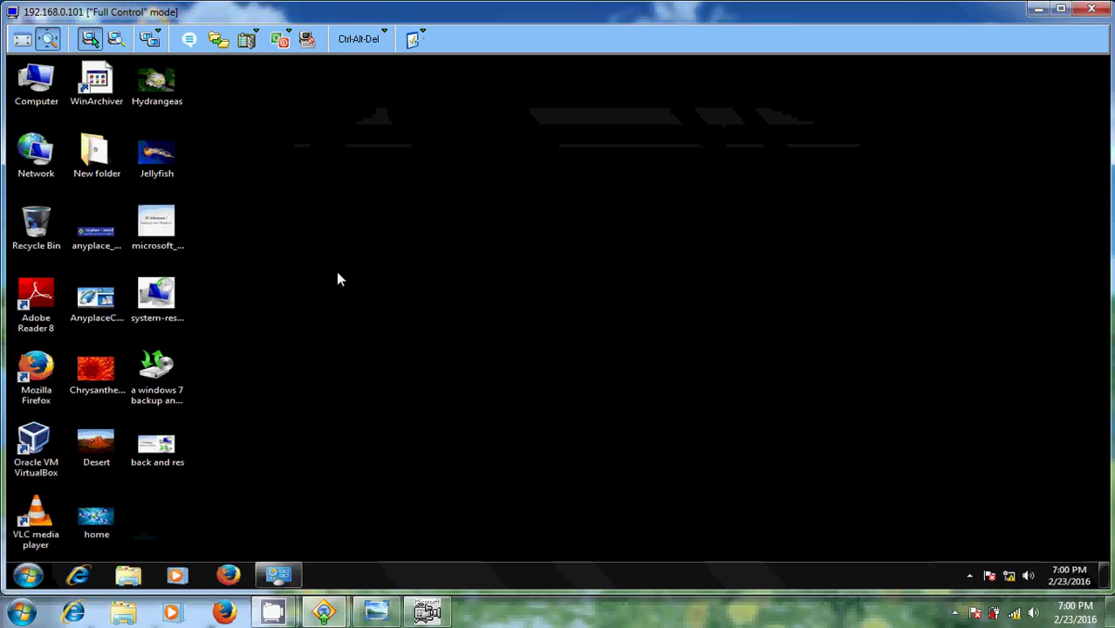
# Permanently delete all five files stored on New Volume (E:) of the remote computer
pyautogui.doubleClick(41, 80)
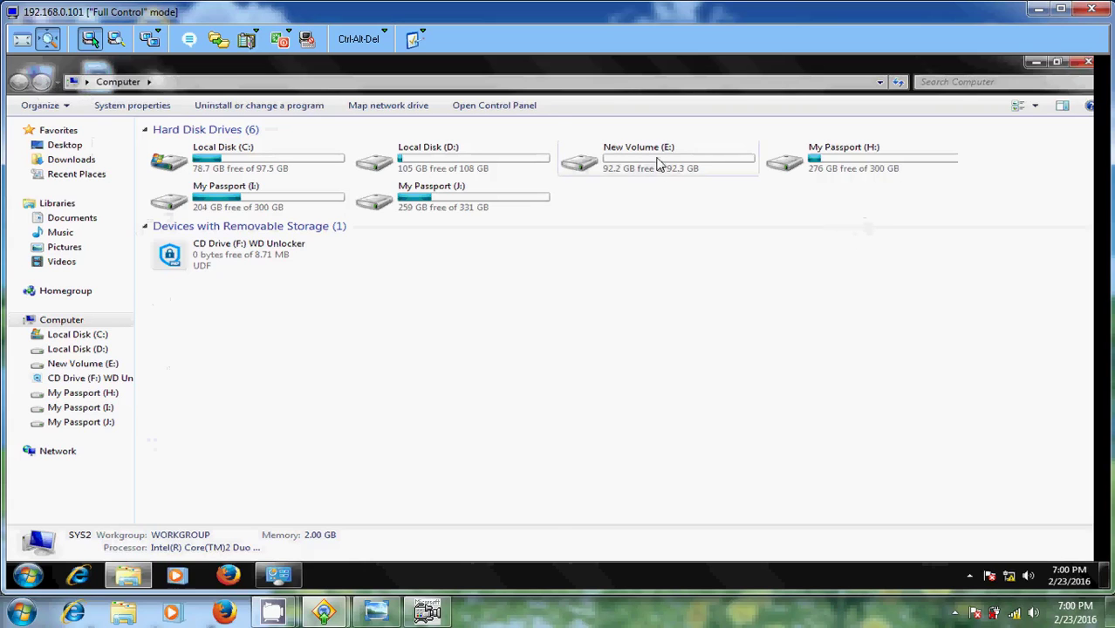
pyautogui.doubleClick(660, 164)
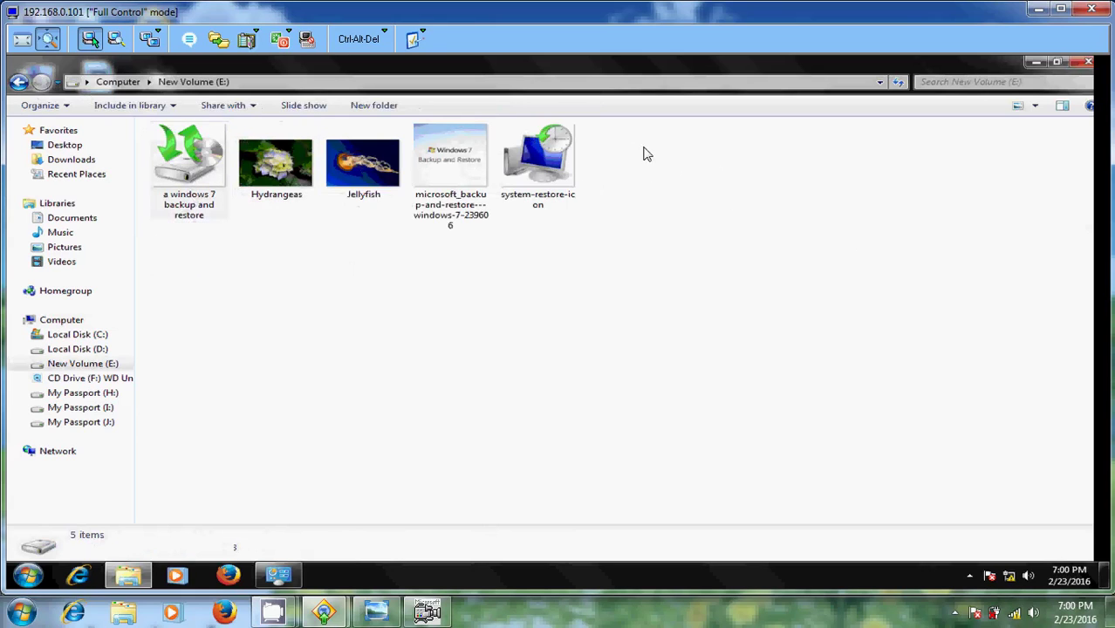
pyautogui.click(535, 191)
pyautogui.moveTo(716, 142); pyautogui.dragTo(189, 234)
pyautogui.hotkey('shift', 'Delete')
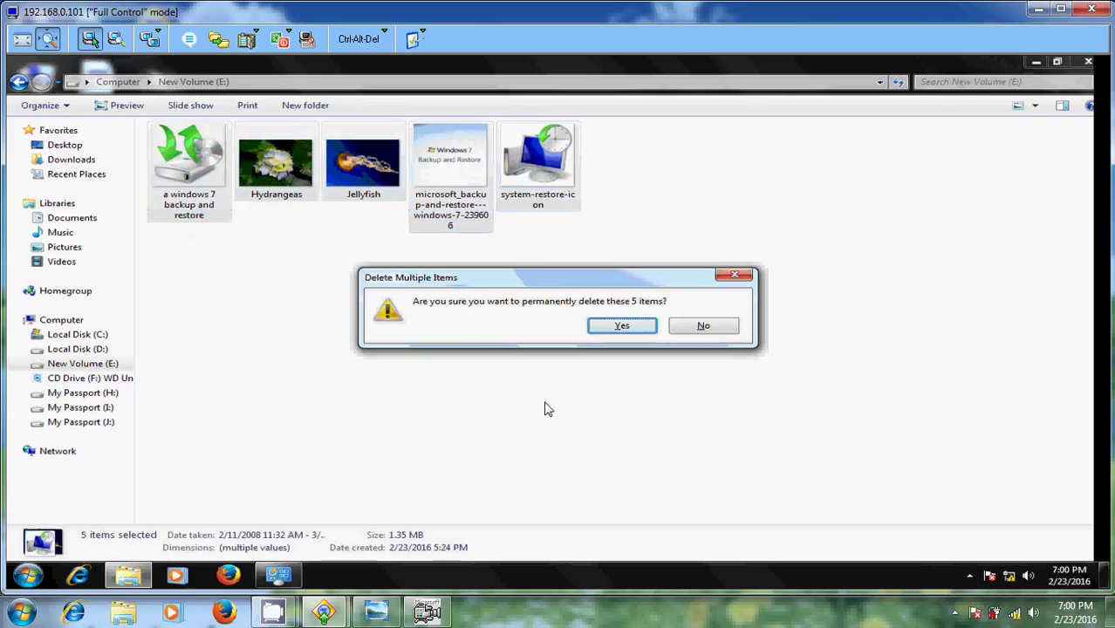
pyautogui.press('Return')
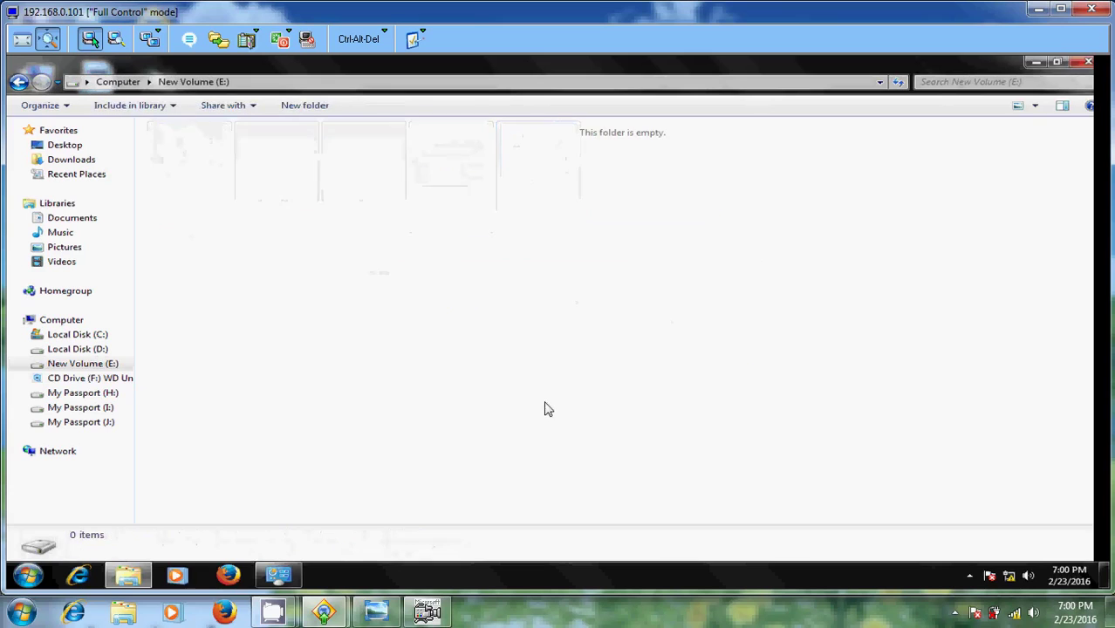
# Return to the drive overview and open Local Disk (D:)
pyautogui.click(18, 82)
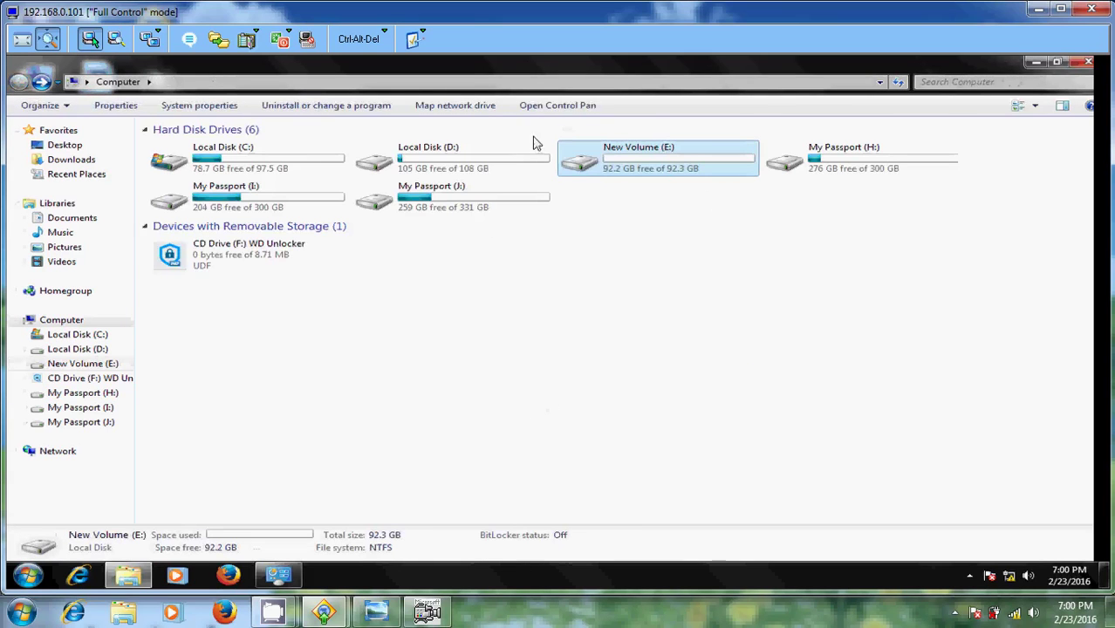
pyautogui.doubleClick(521, 158)
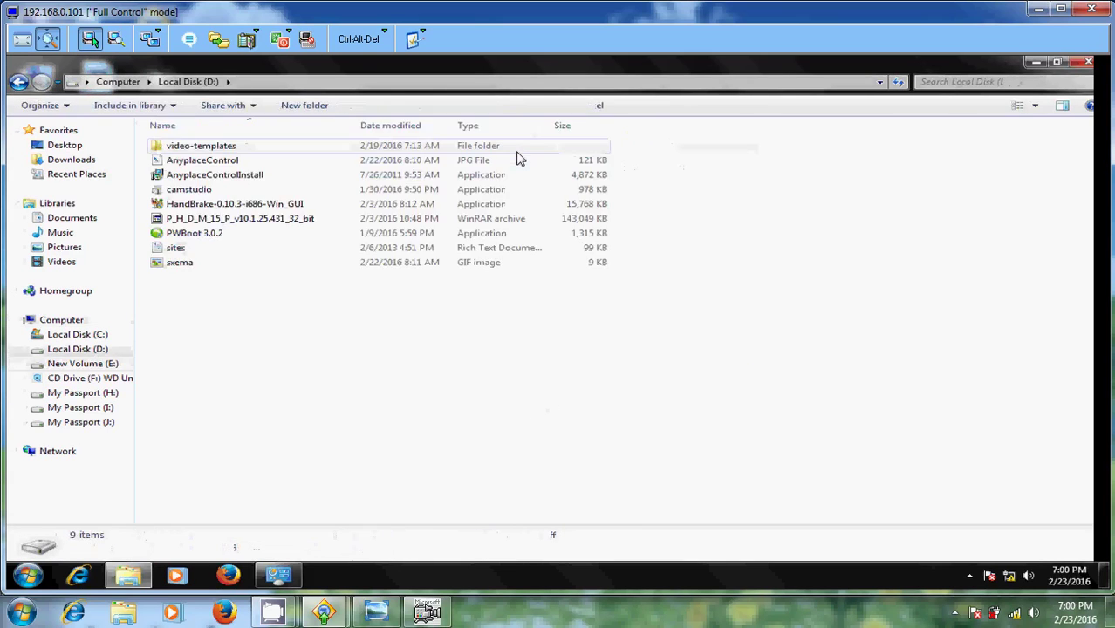
pyautogui.click(250, 150)
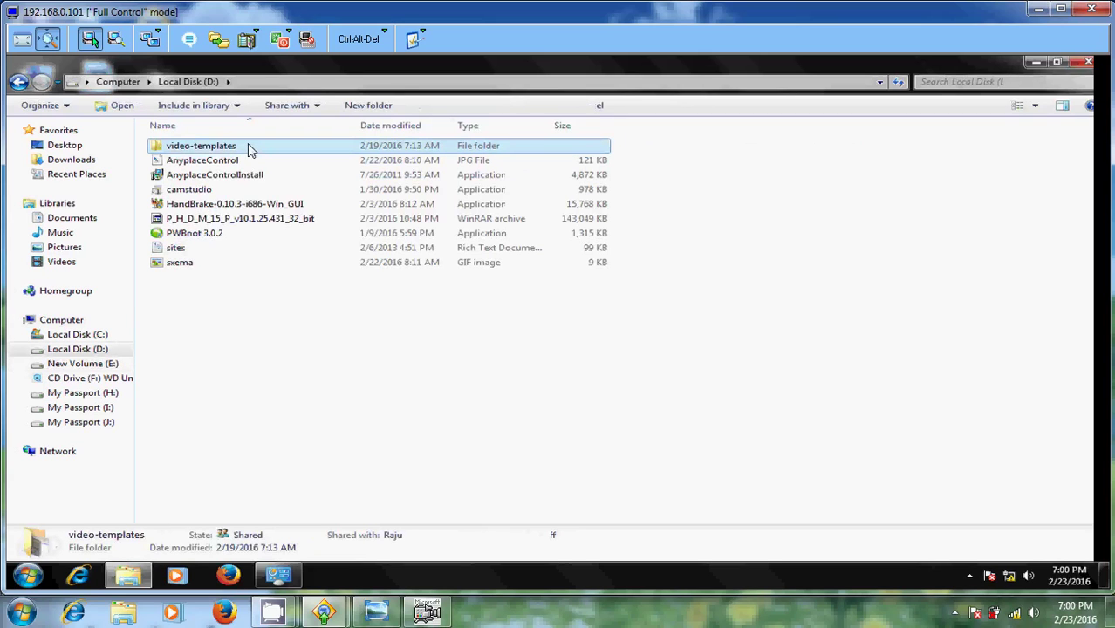
pyautogui.press('Delete')
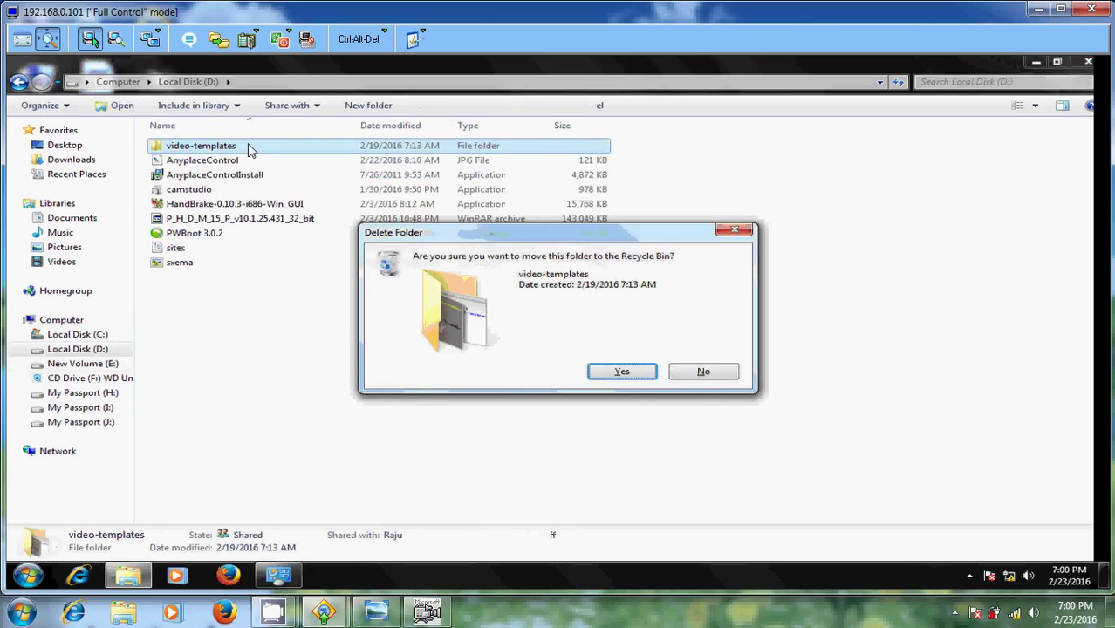
pyautogui.press('Return')
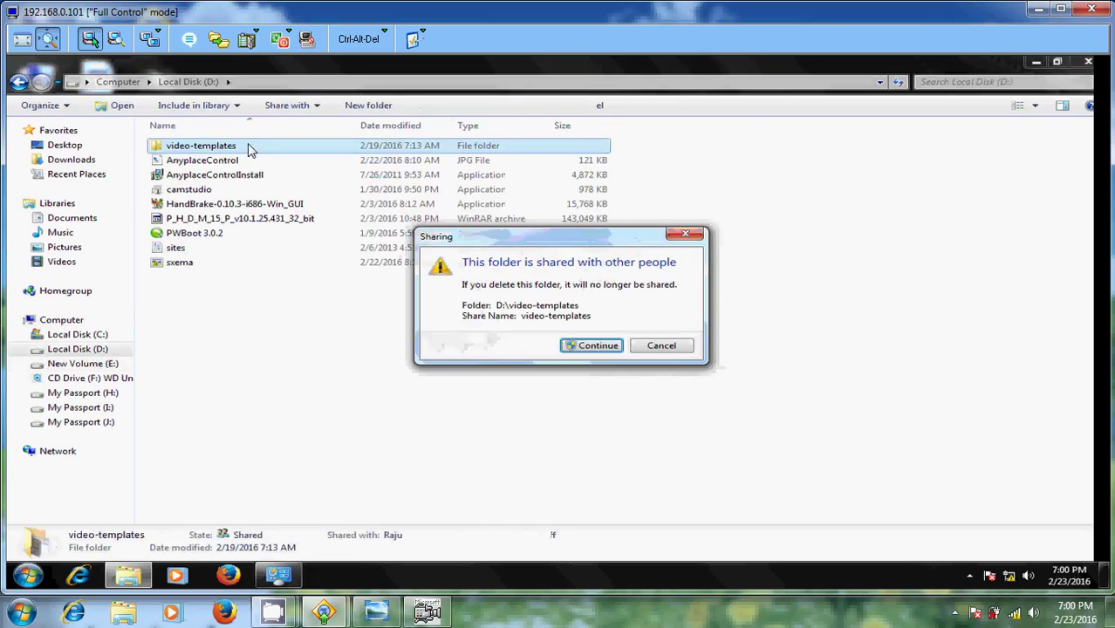
pyautogui.click(672, 342)
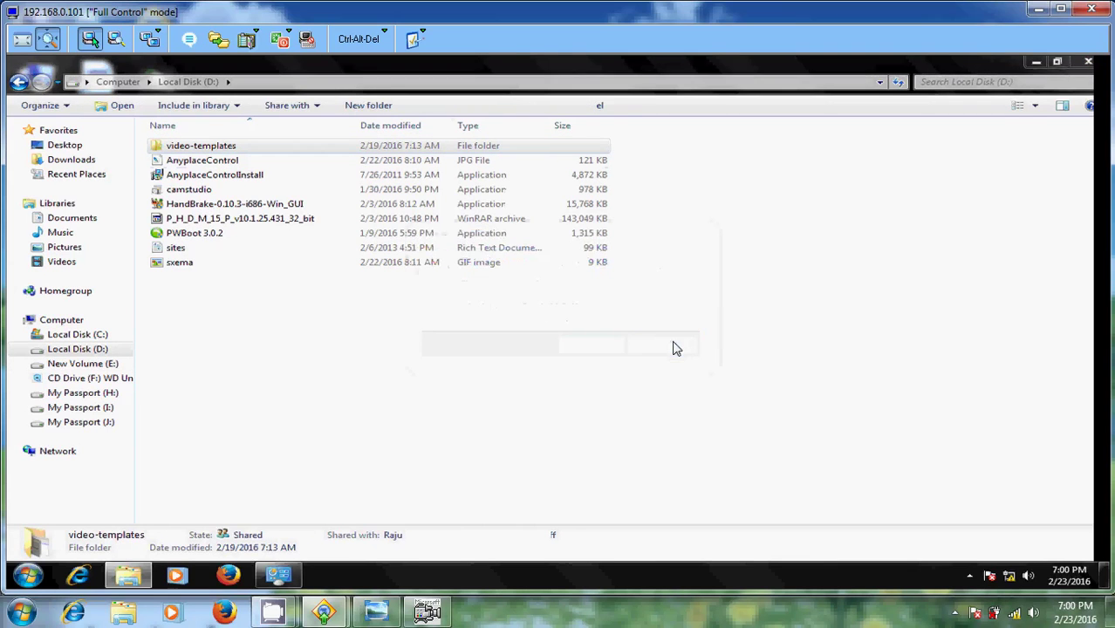
# View the contents of the video-templates folder on D:, permanently delete the folder despite its sharing, and close the file window
pyautogui.doubleClick(253, 153)
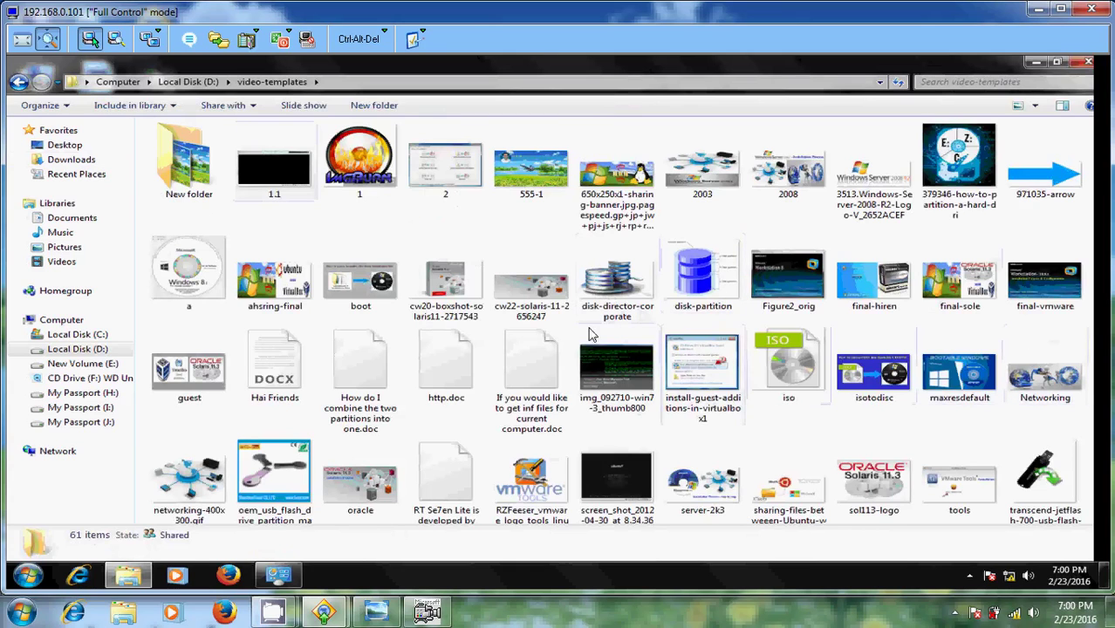
pyautogui.click(19, 81)
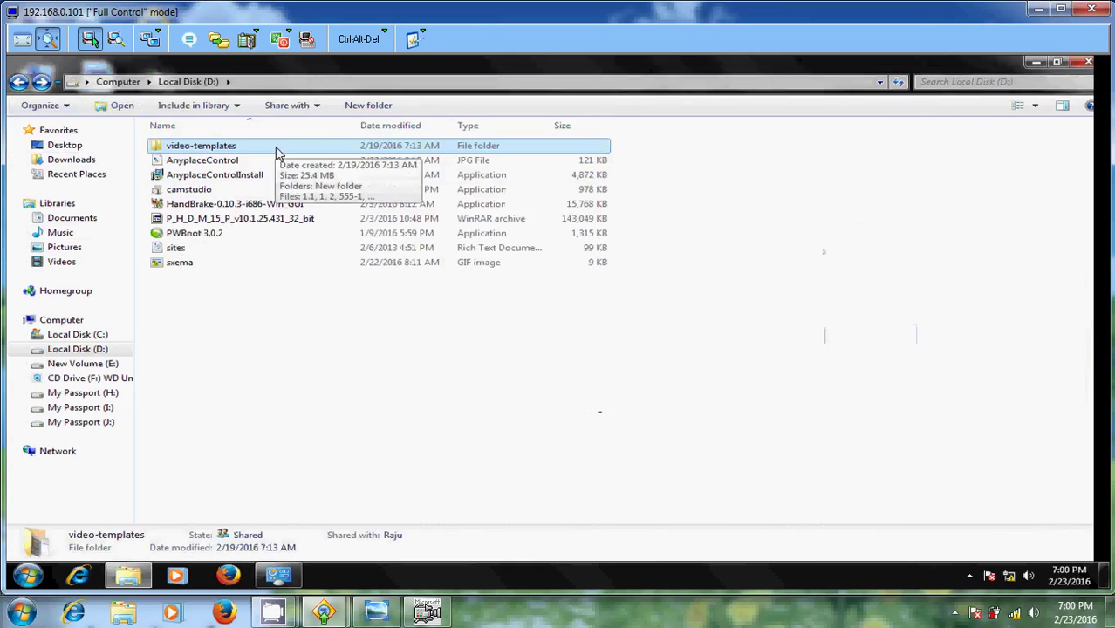
pyautogui.hotkey('shift', 'Delete')
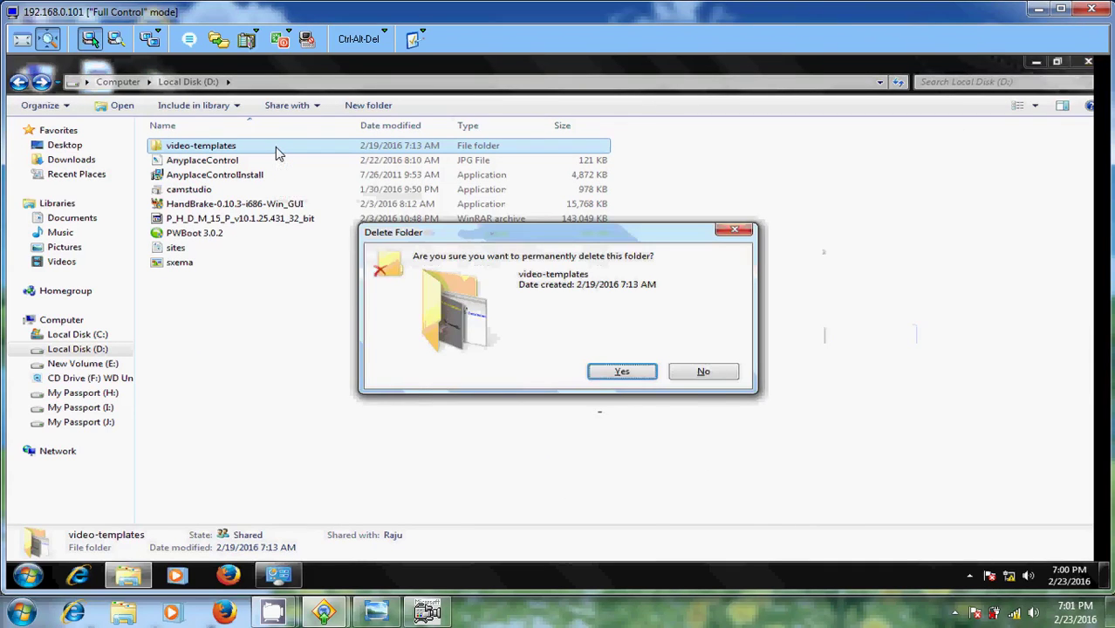
pyautogui.press('Return')
pyautogui.click(598, 345)
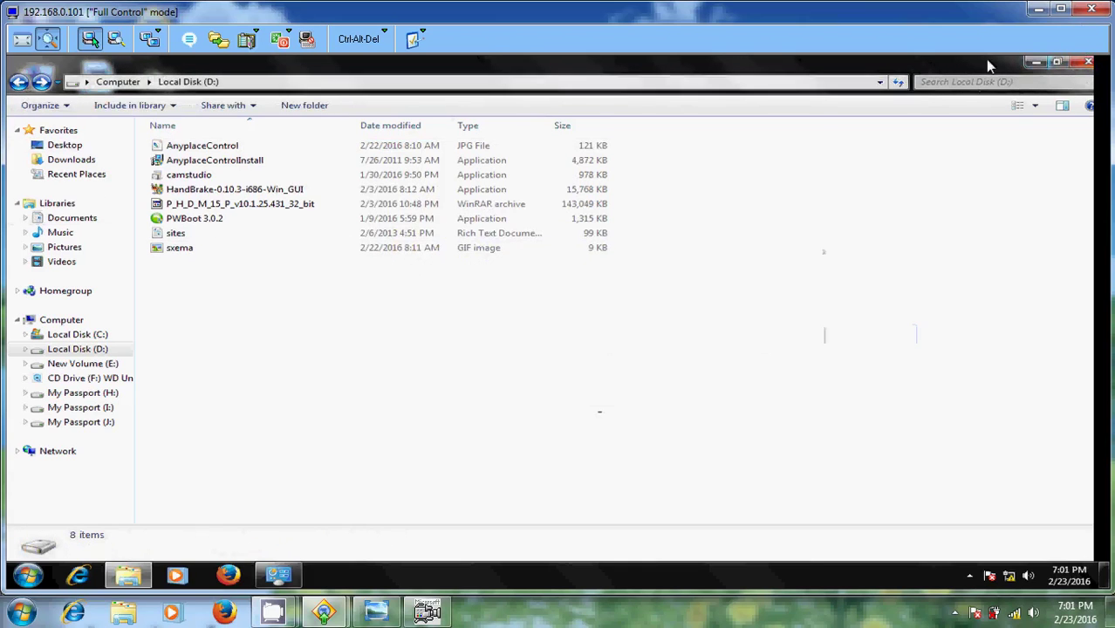
pyautogui.click(1087, 63)
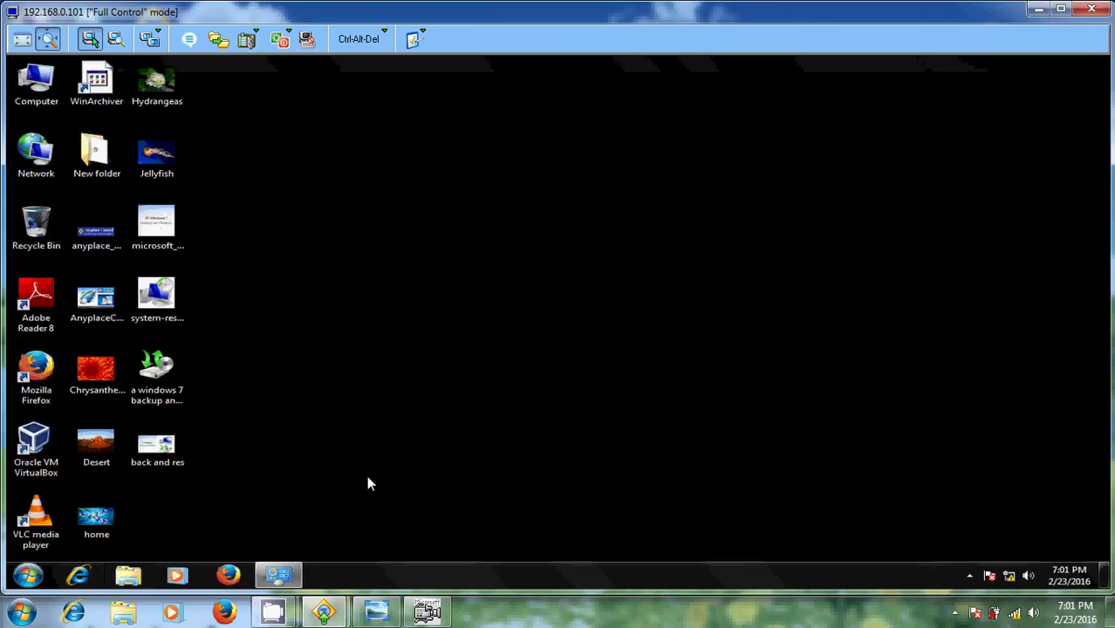
# Start a file restore in Backup and Restore and add the video-templates folder from Backup of D:
pyautogui.click(279, 573)
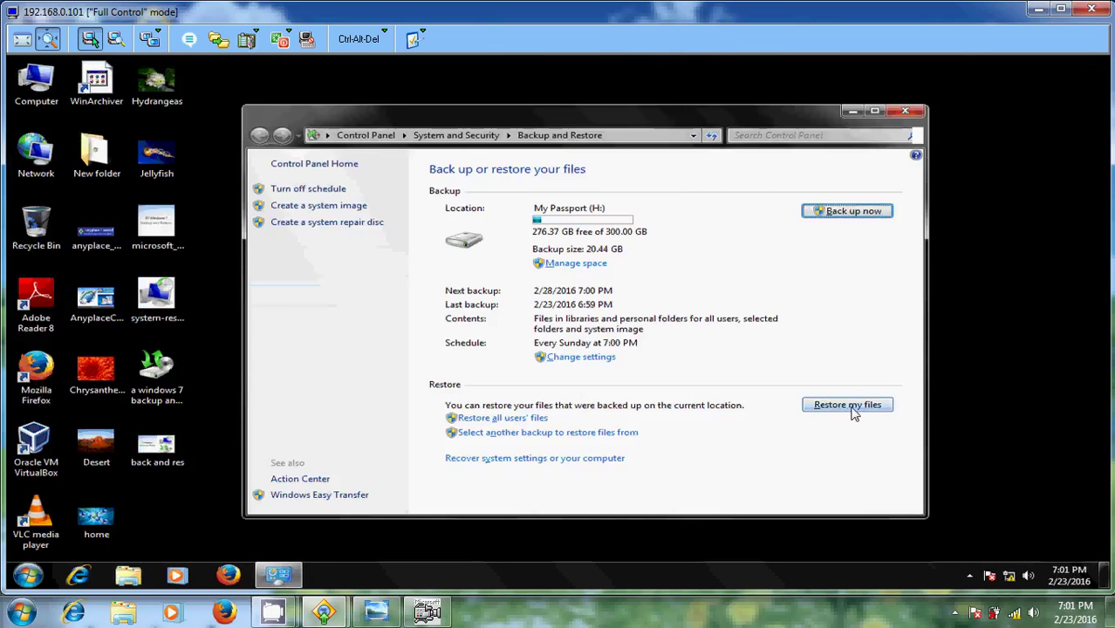
pyautogui.click(848, 404)
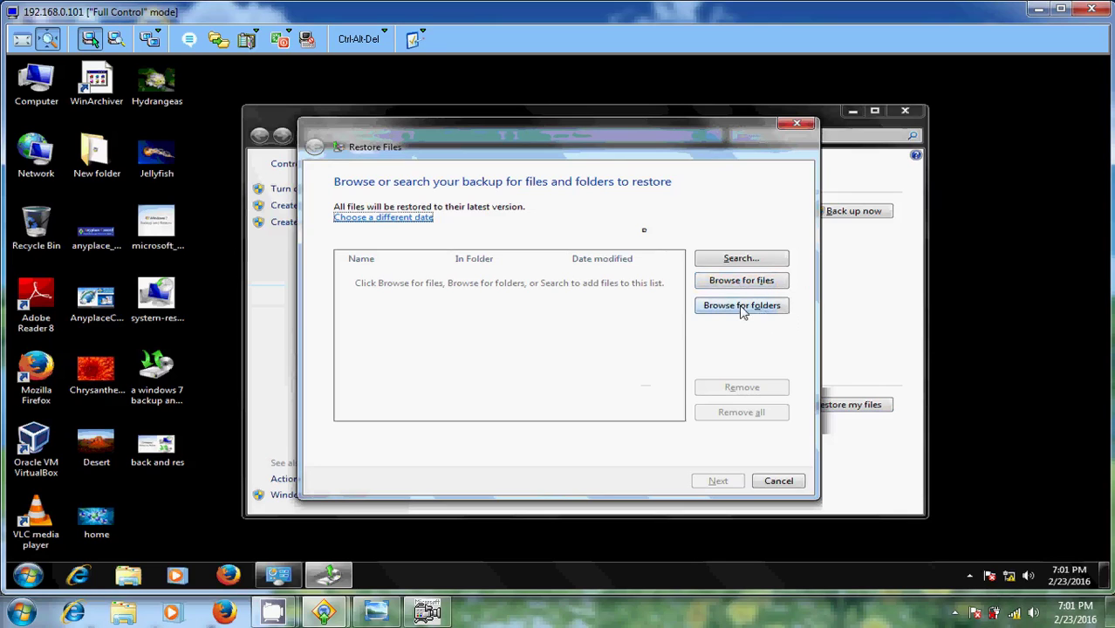
pyautogui.click(753, 309)
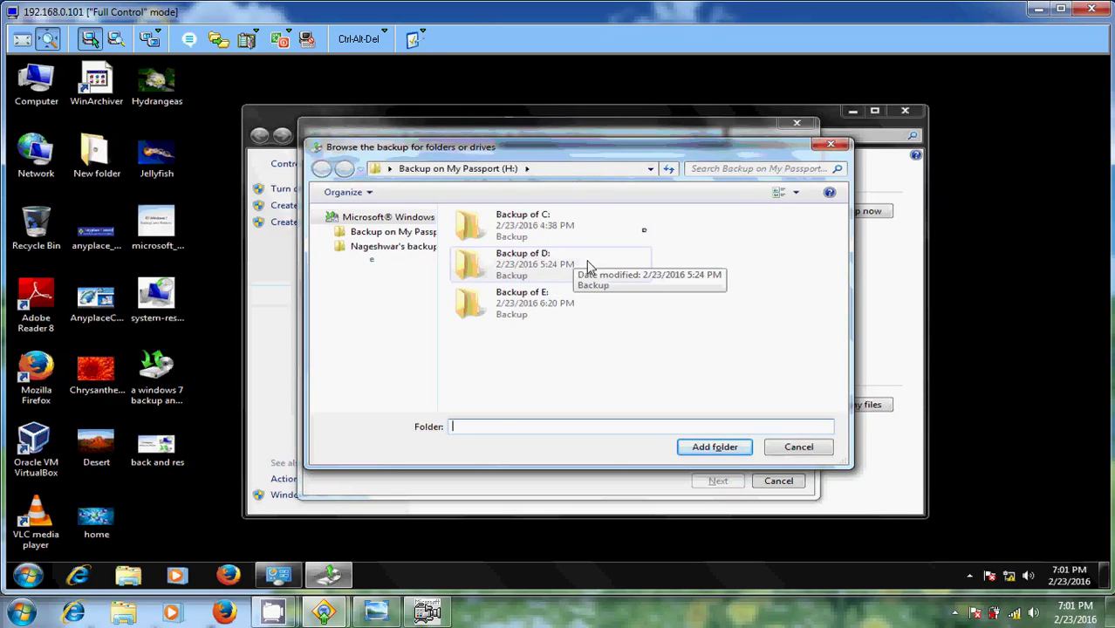
pyautogui.doubleClick(586, 260)
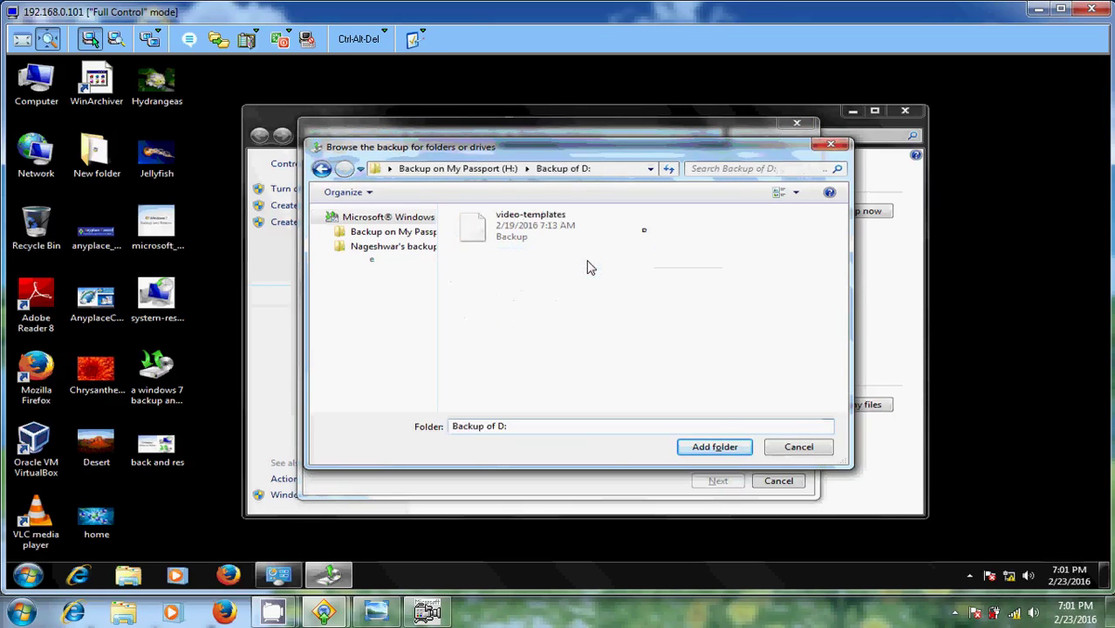
pyautogui.click(503, 237)
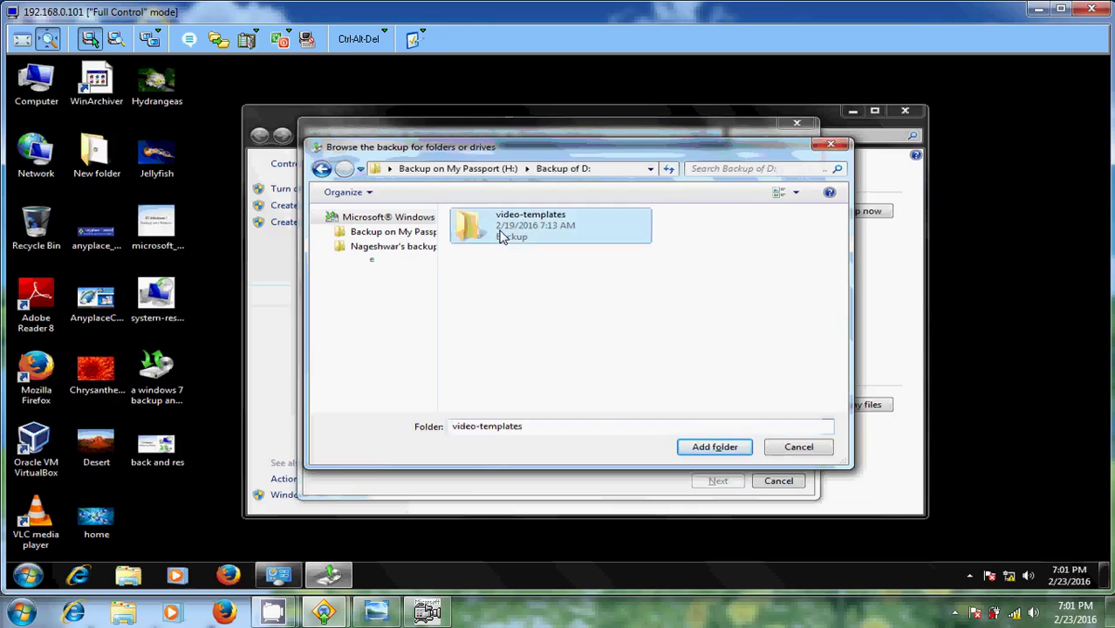
pyautogui.click(711, 446)
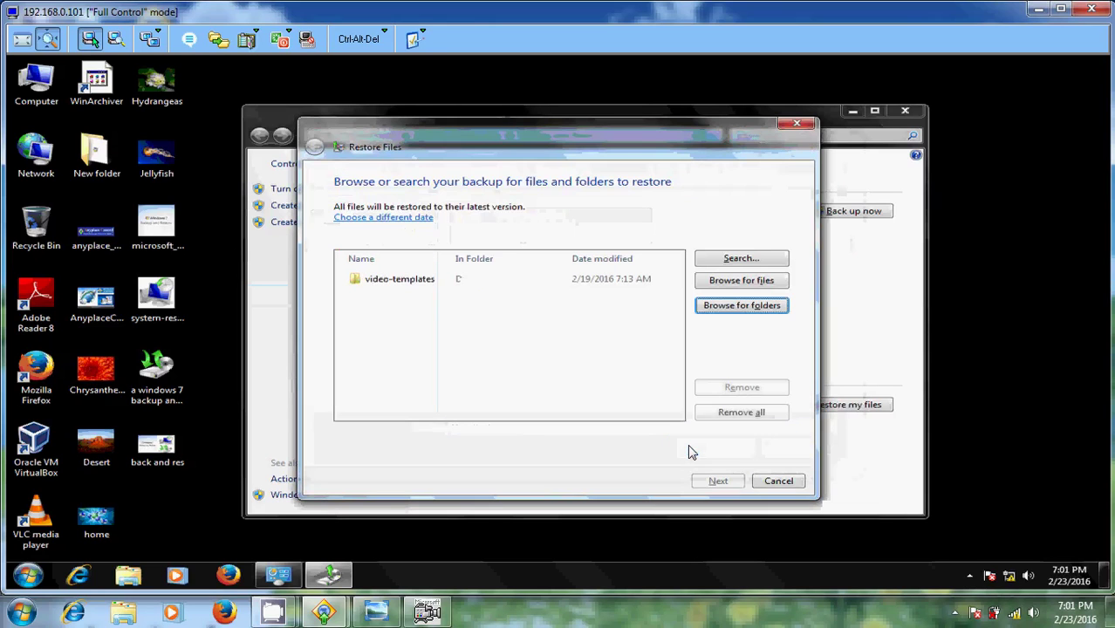
# Add all five files from Backup of E: to the list of items to restore
pyautogui.click(767, 284)
pyautogui.click(561, 303)
pyautogui.doubleClick(560, 303)
pyautogui.click(545, 228)
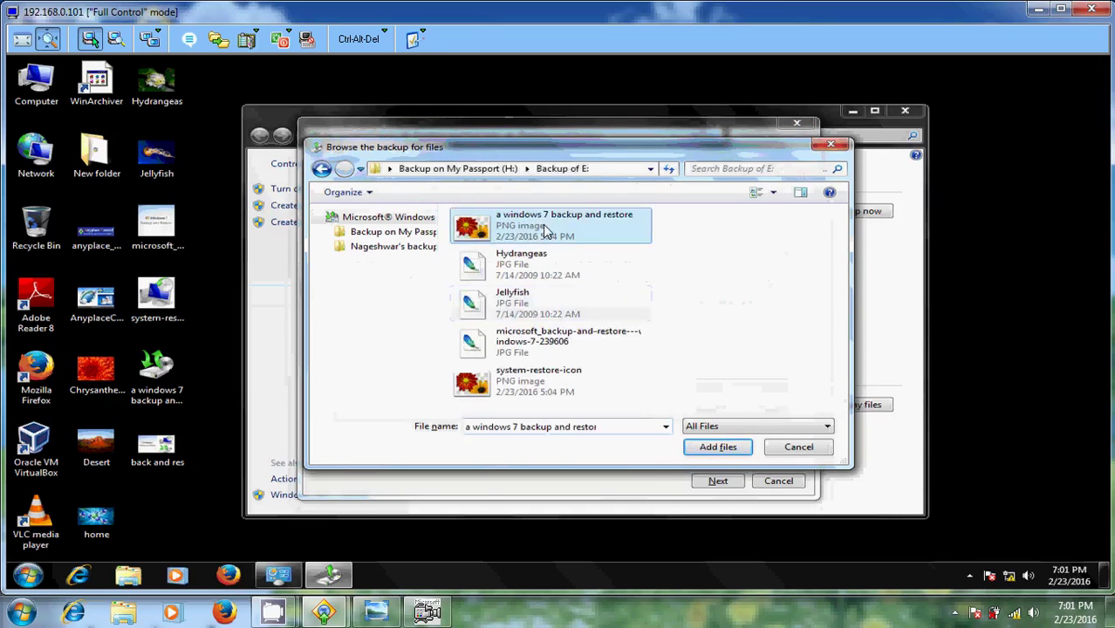
pyautogui.hotkey('ctrl', 'a')
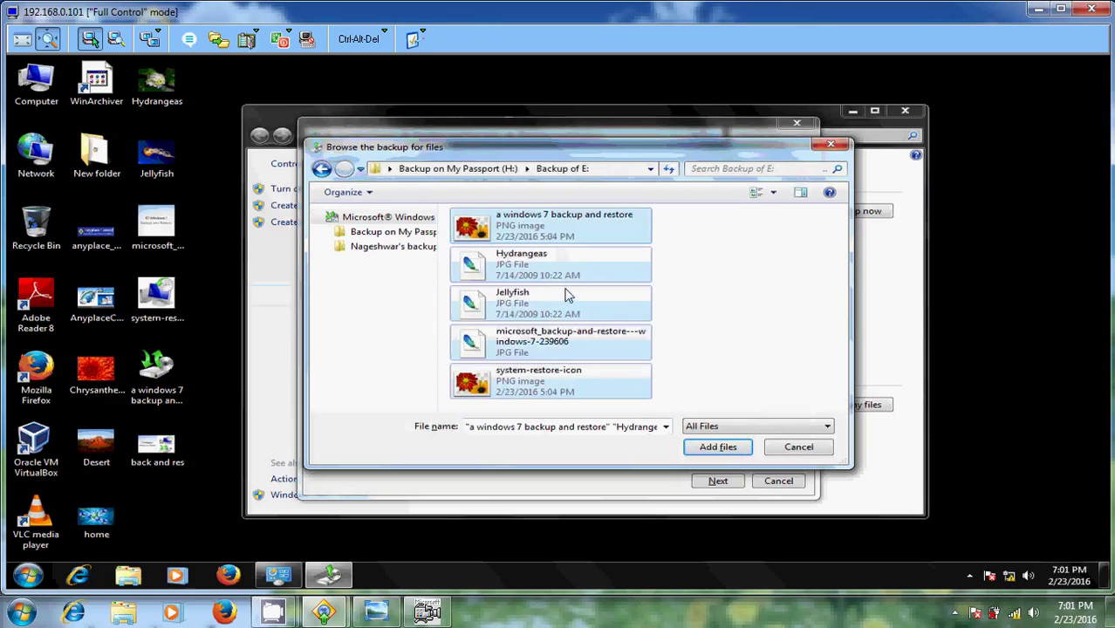
pyautogui.click(710, 448)
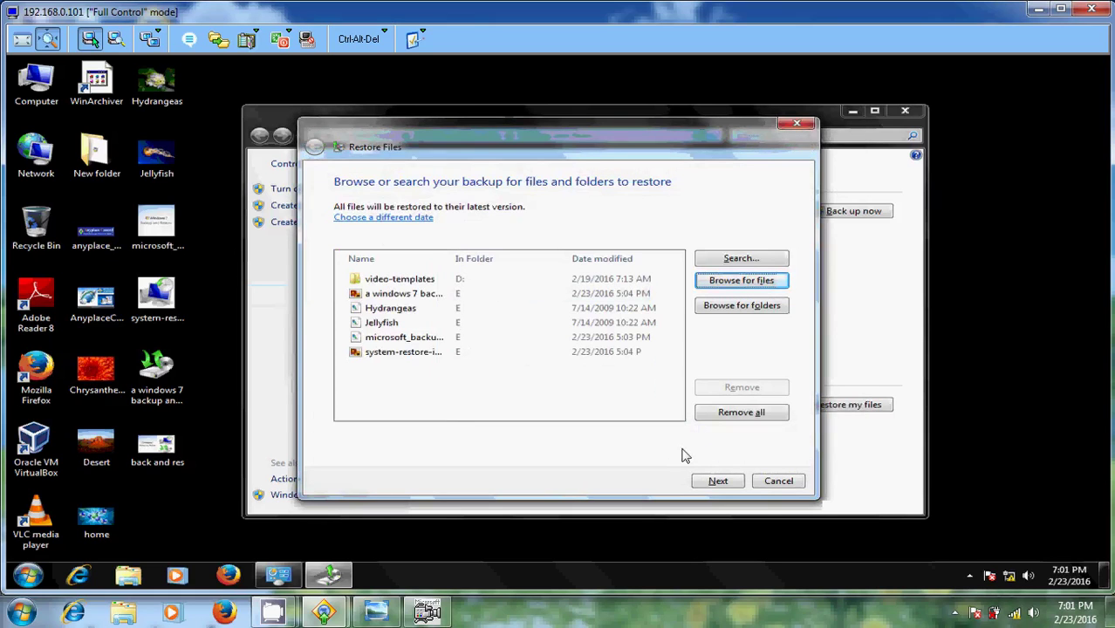
# Restore the listed files and folder to their original location and finish the restore wizard
pyautogui.click(718, 481)
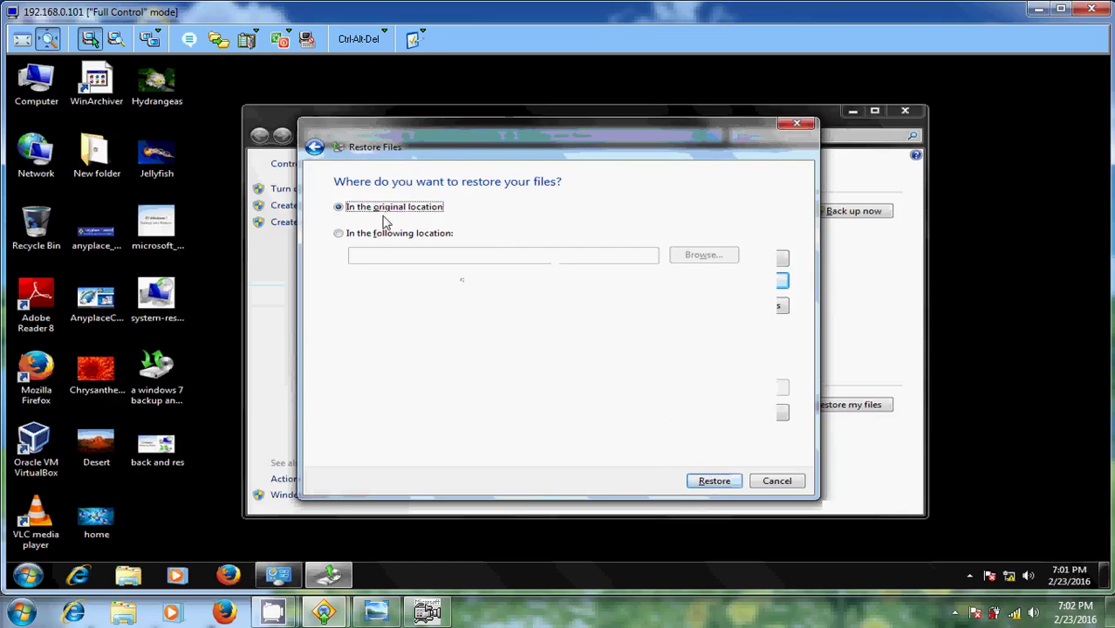
pyautogui.click(714, 481)
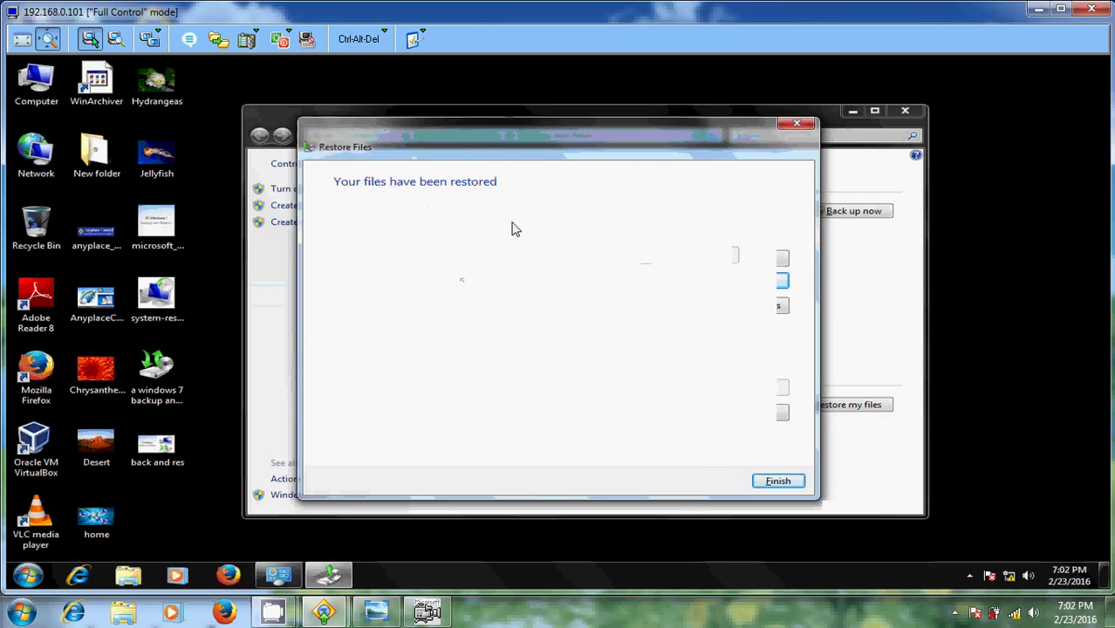
pyautogui.click(771, 482)
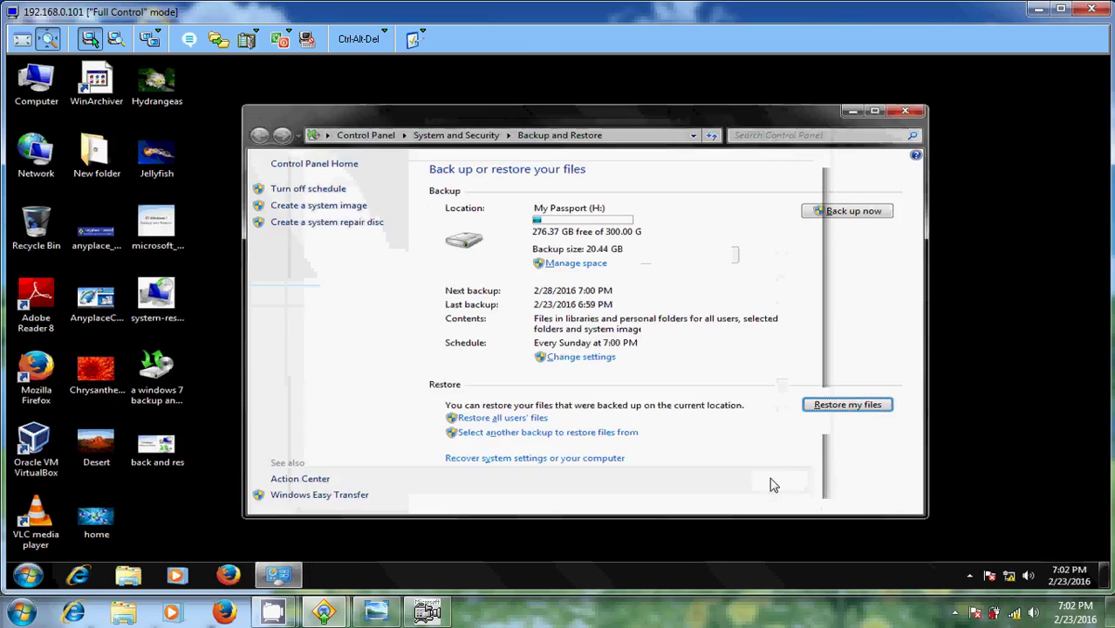
# Check New Volume (E:) and the video-templates folder on Local Disk (D:) for the restored files, and close the file window
pyautogui.doubleClick(36, 81)
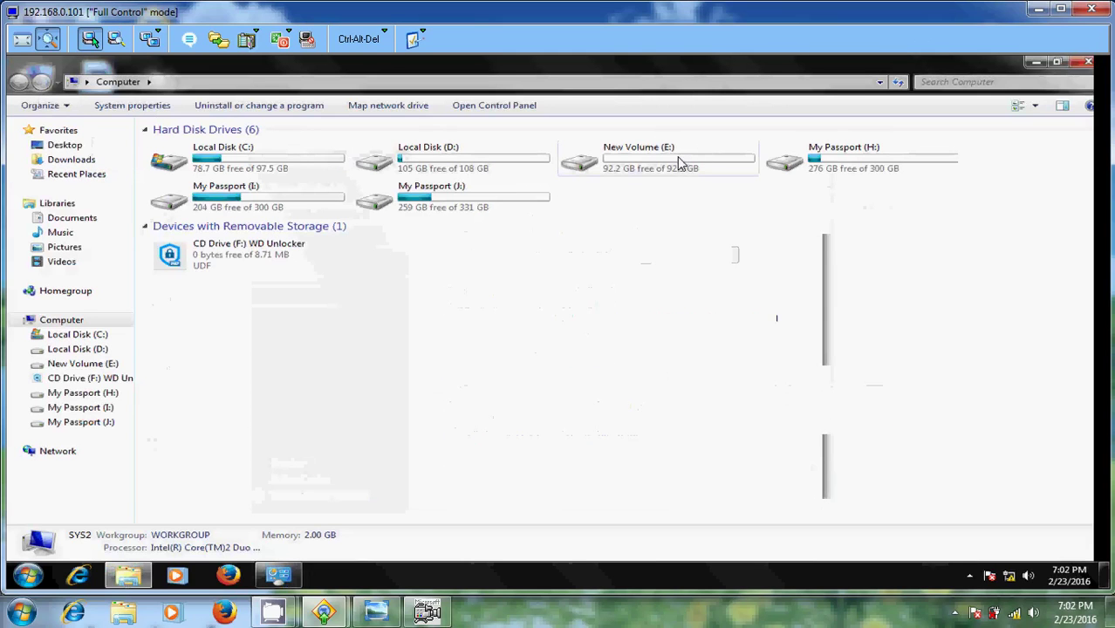
pyautogui.doubleClick(677, 156)
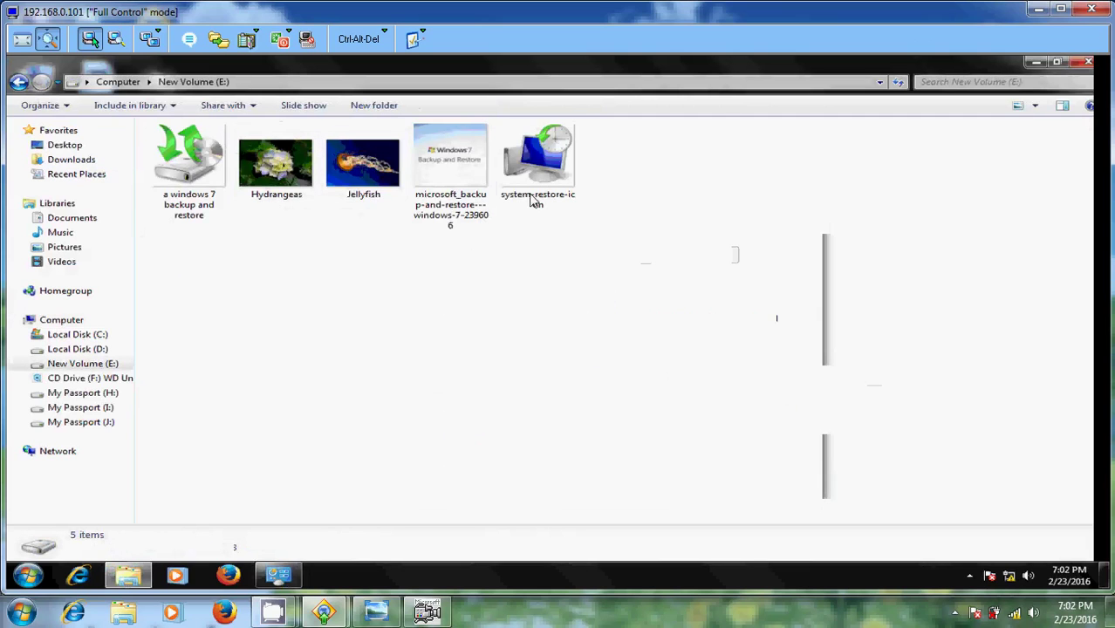
pyautogui.click(21, 85)
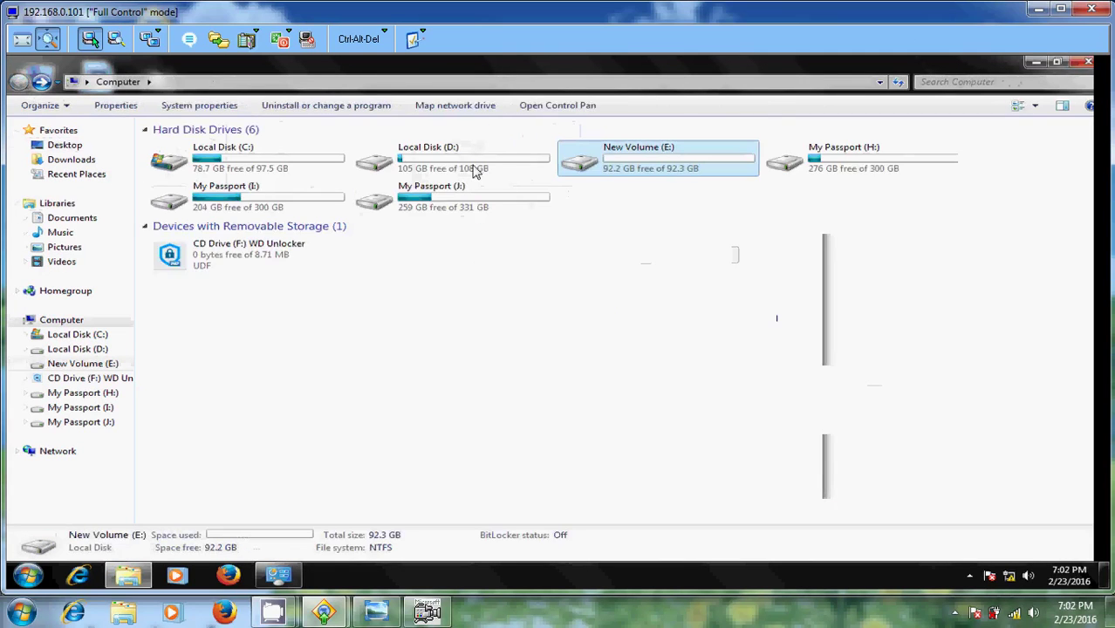
pyautogui.doubleClick(467, 153)
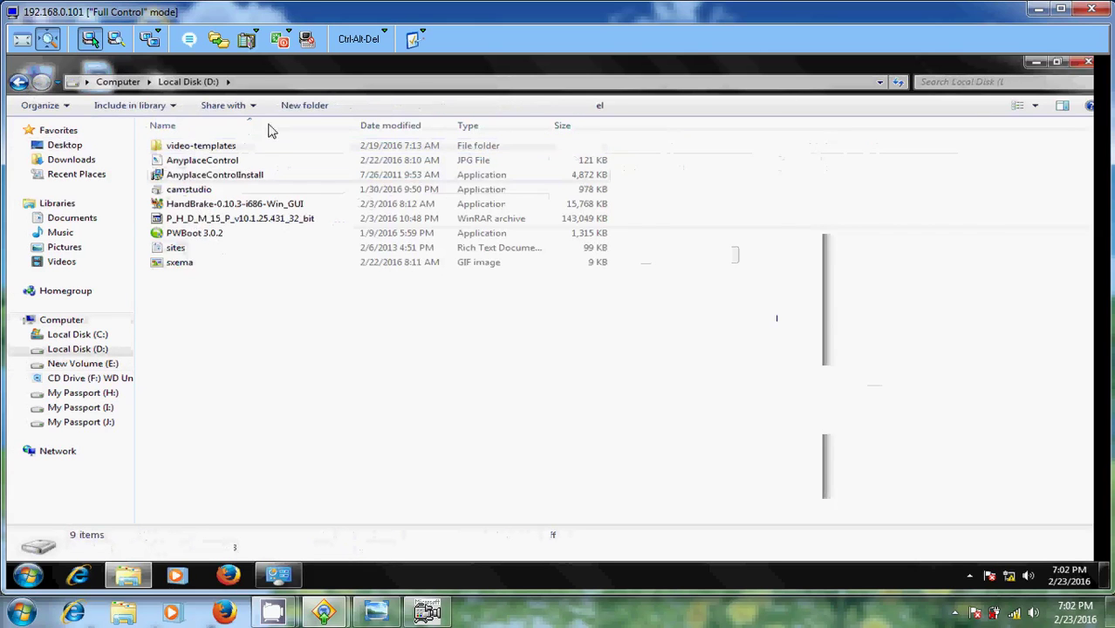
pyautogui.doubleClick(263, 148)
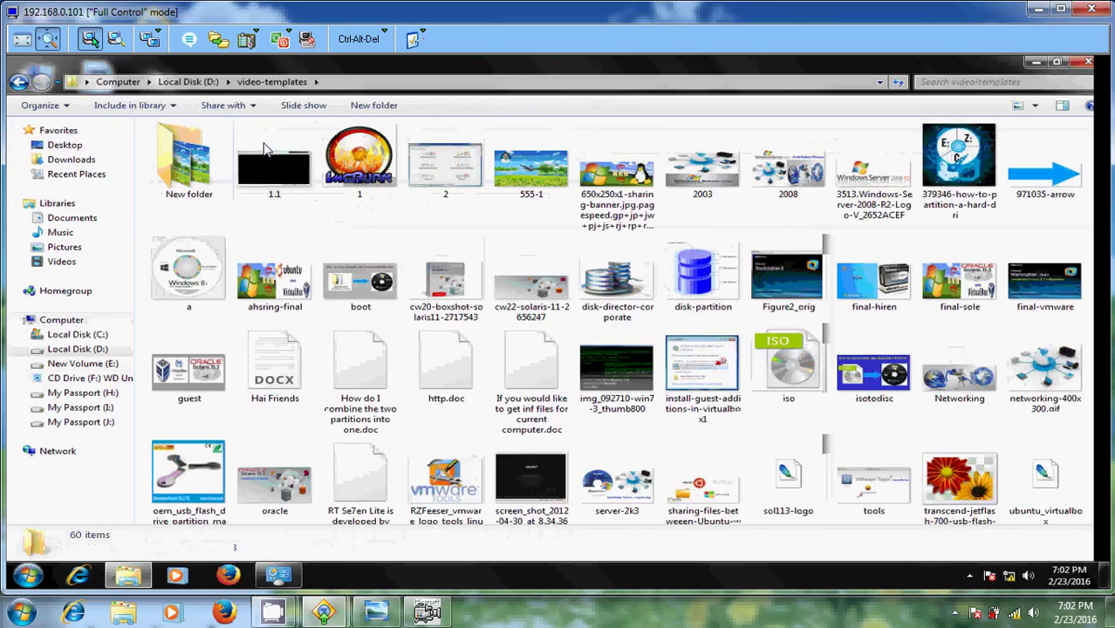
pyautogui.moveTo(691, 366)
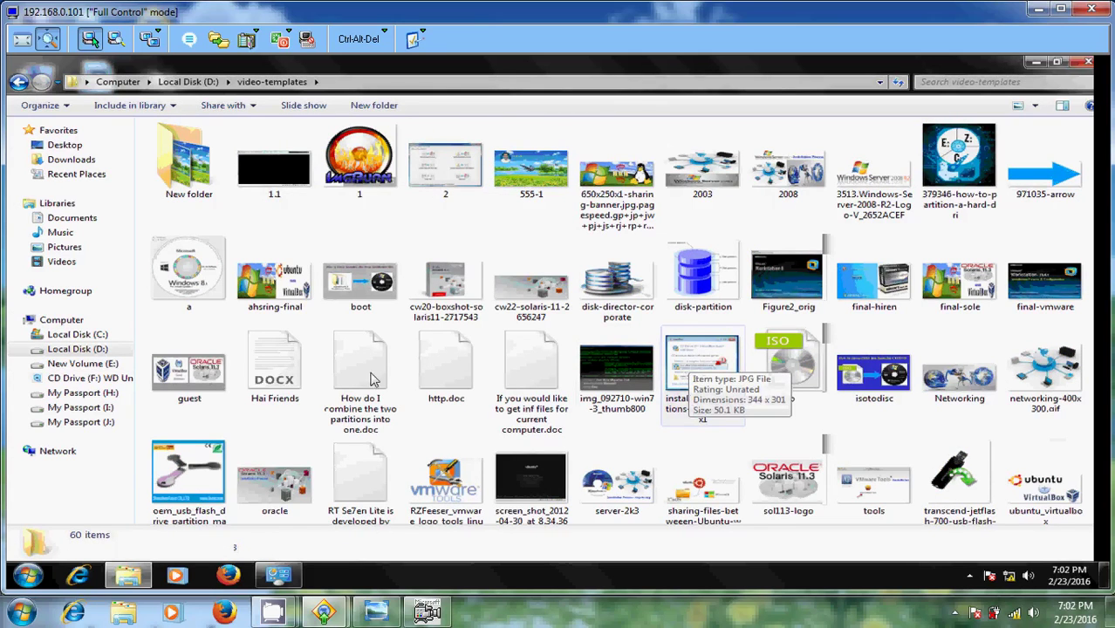
pyautogui.click(18, 82)
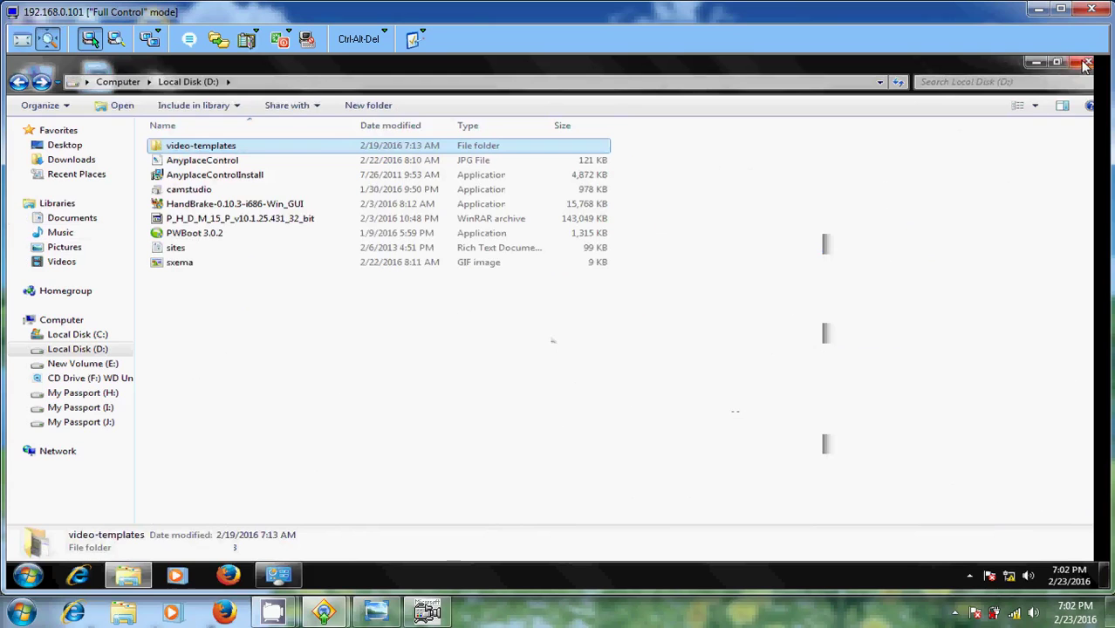
pyautogui.click(1086, 66)
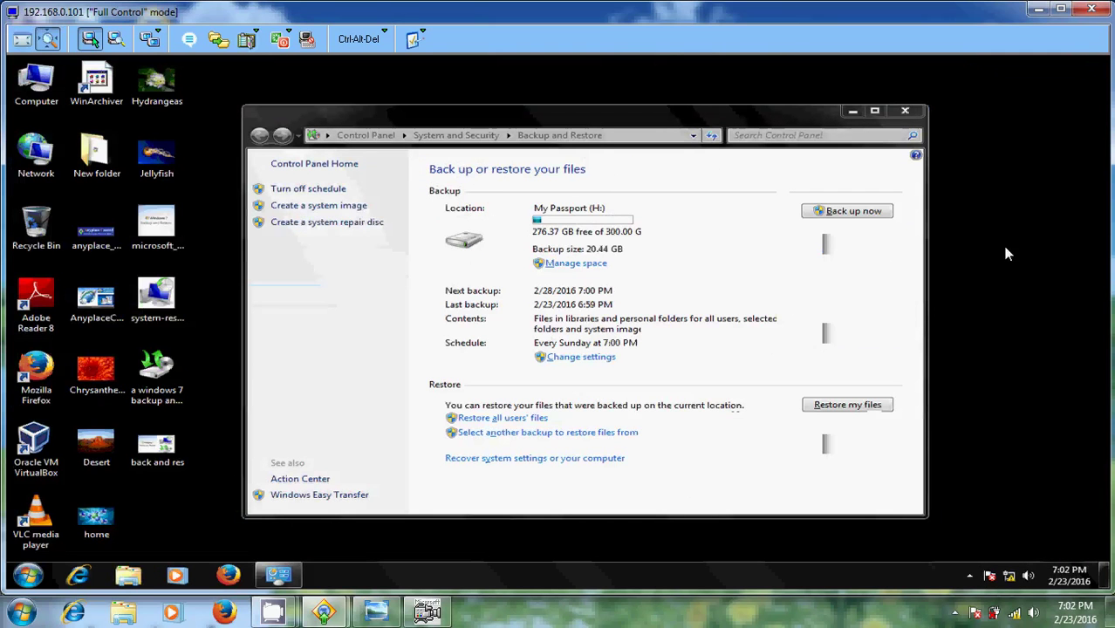
# Close the Backup and Restore window, refresh the remote desktop and minimize the remote session
pyautogui.click(908, 111)
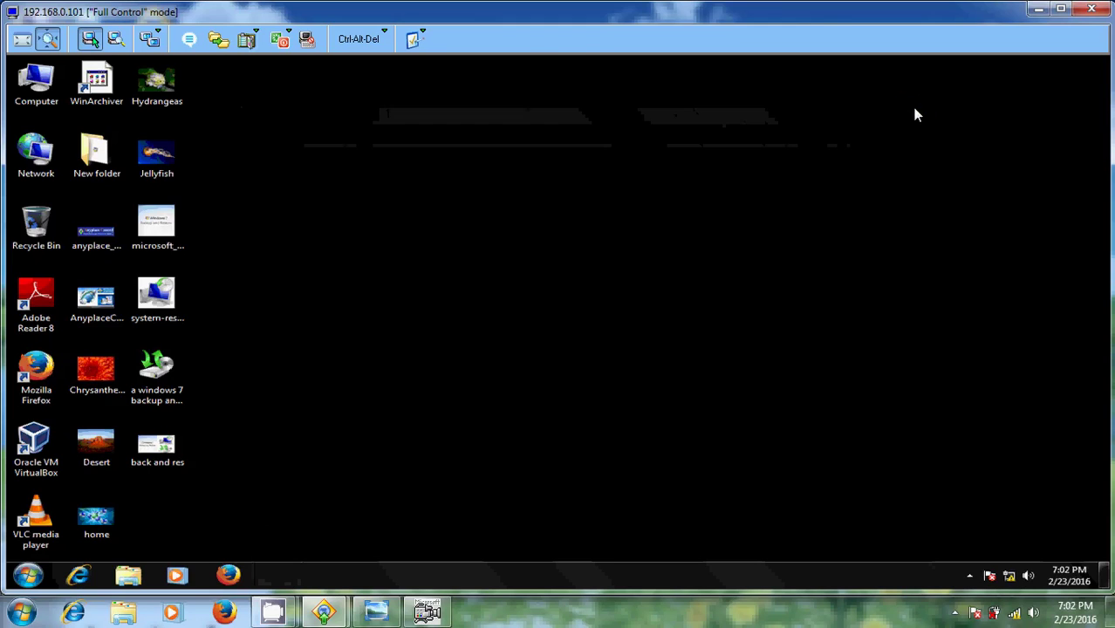
pyautogui.rightClick(463, 168)
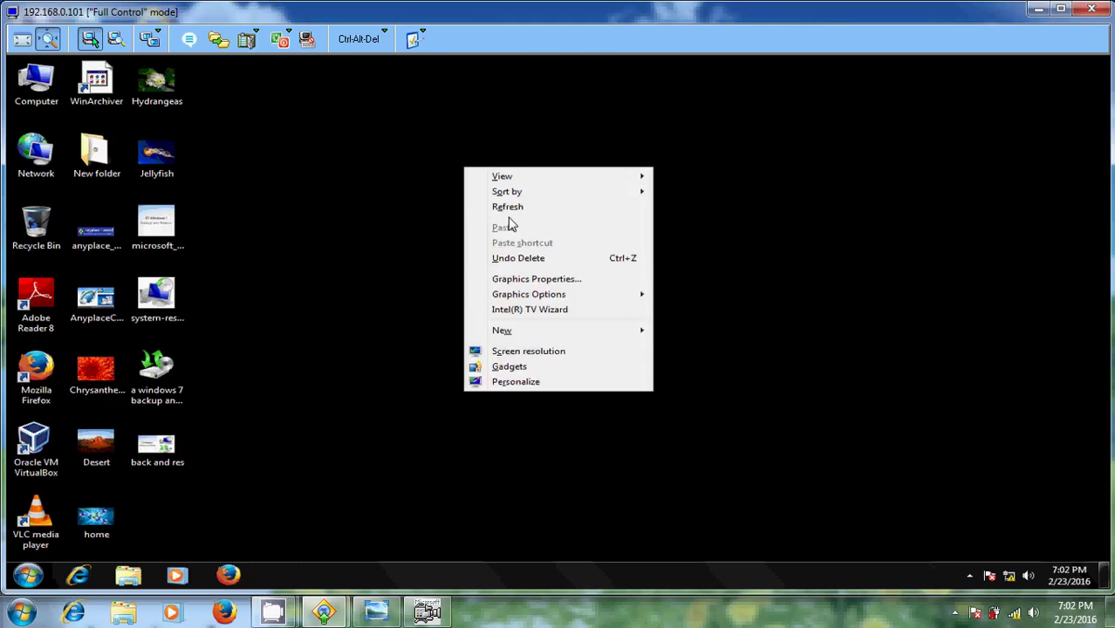
pyautogui.click(516, 206)
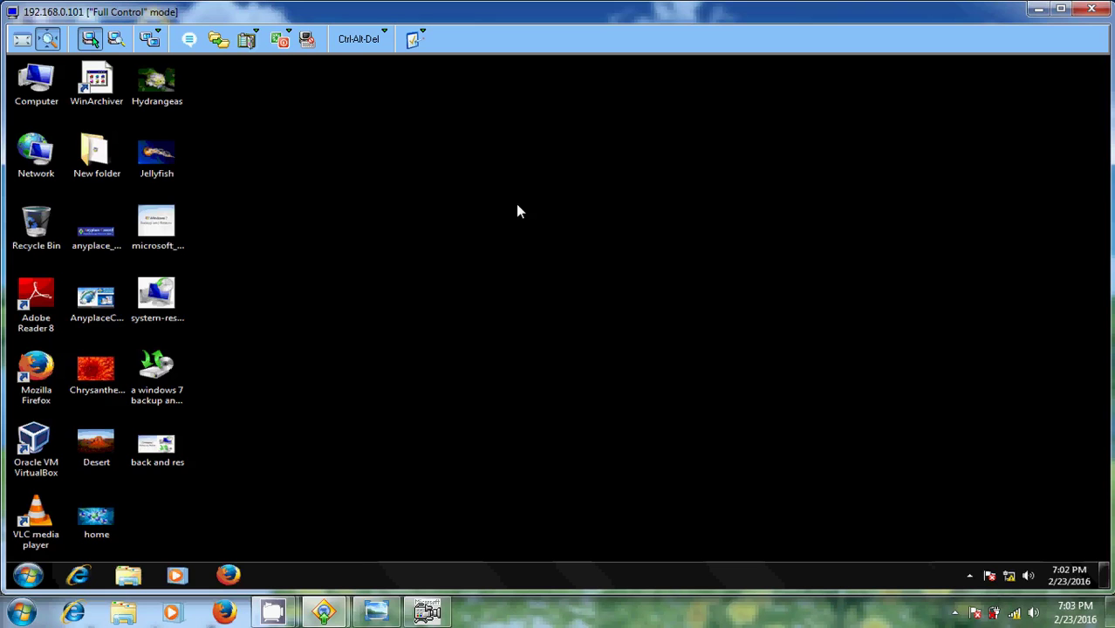
pyautogui.click(1037, 9)
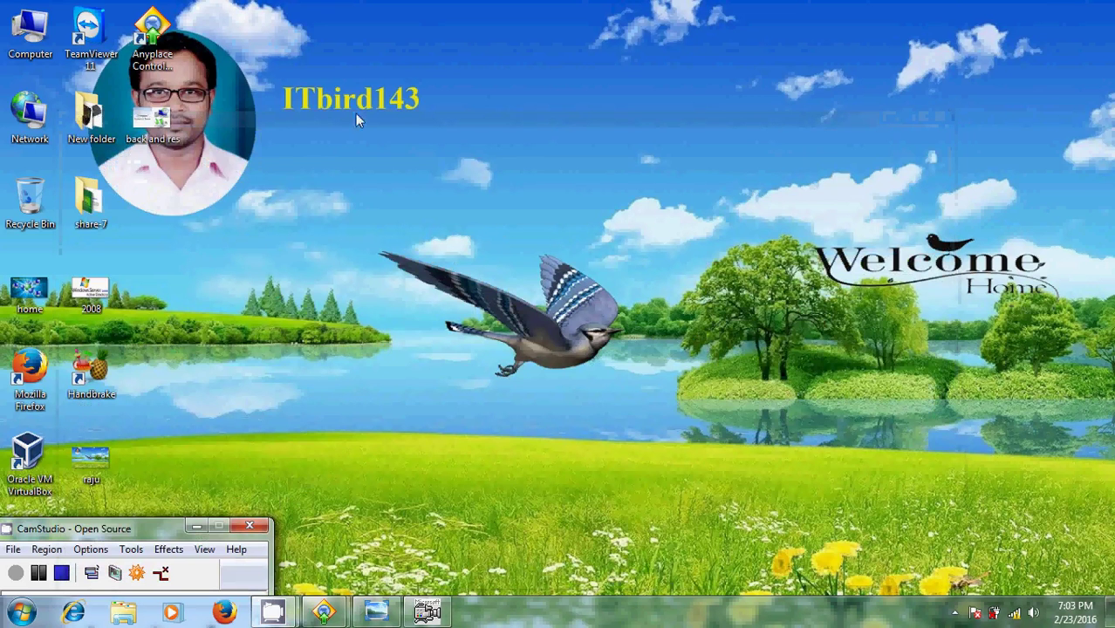